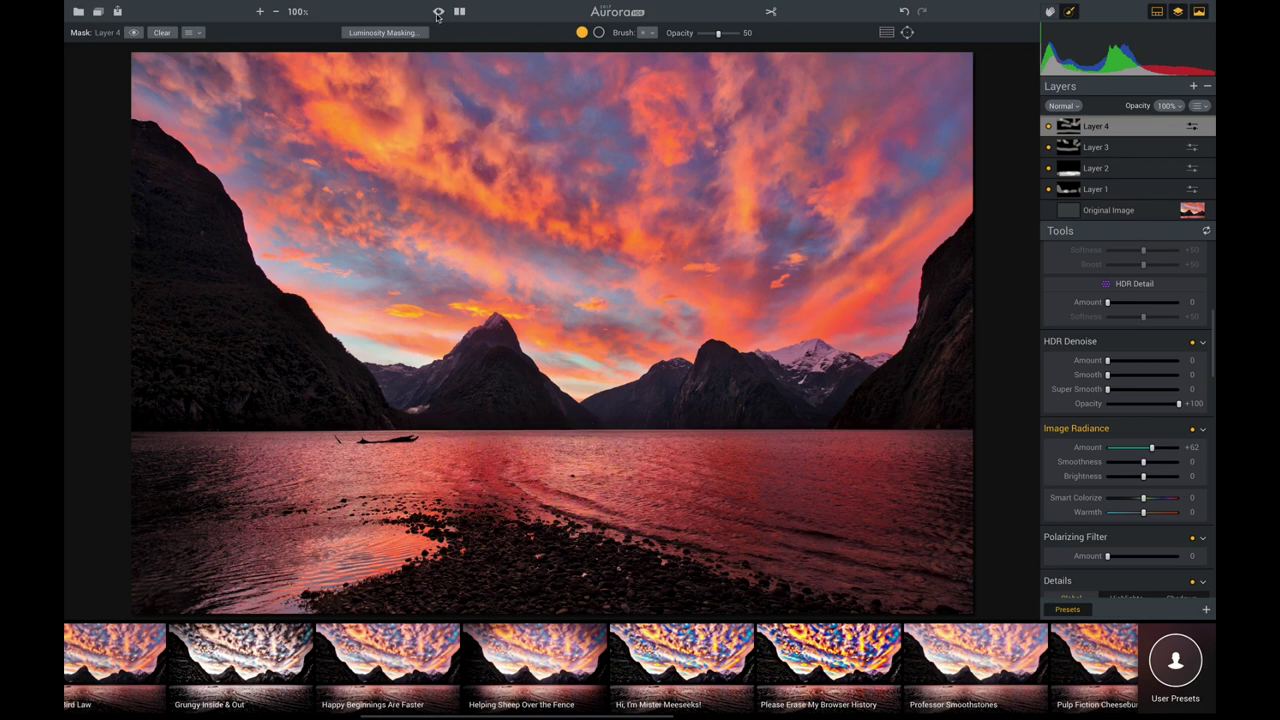
Flick the before/after preview repeatedly between the edited HDR sunset and the darker original exposure
click(438, 12)
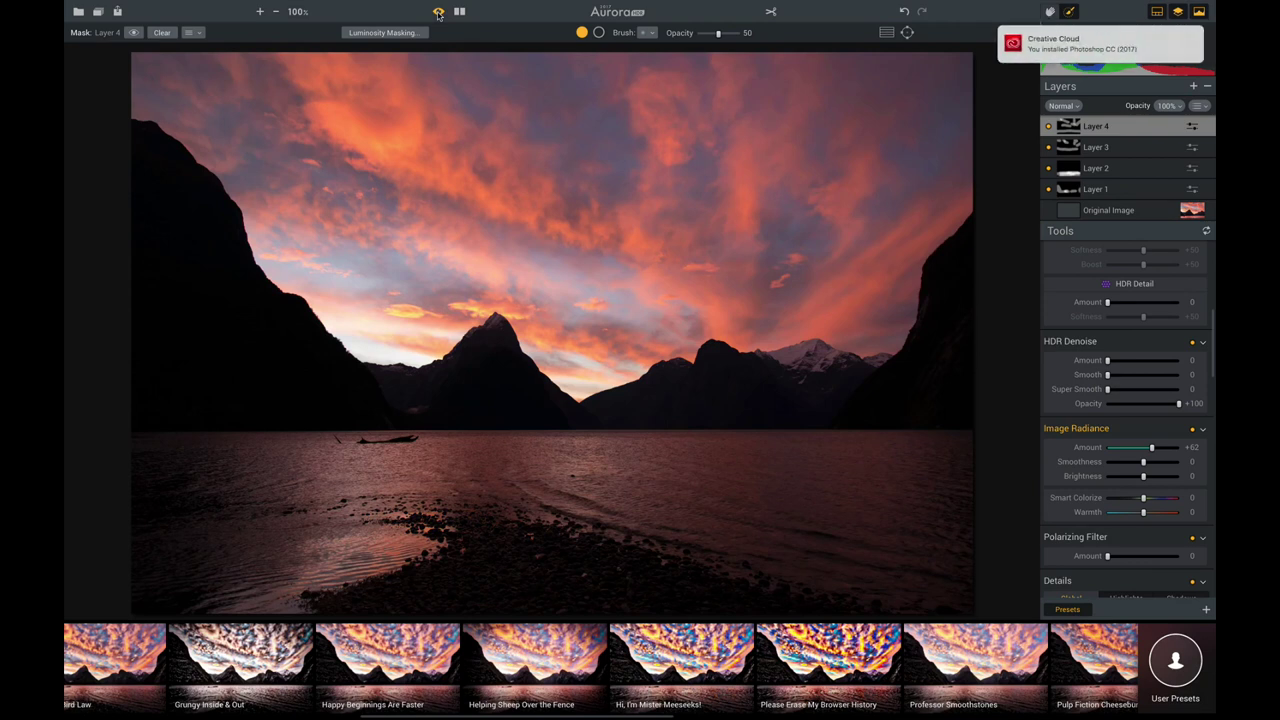
click(438, 12)
click(438, 12)
click(438, 12)
click(438, 12)
click(438, 12)
click(438, 12)
click(438, 12)
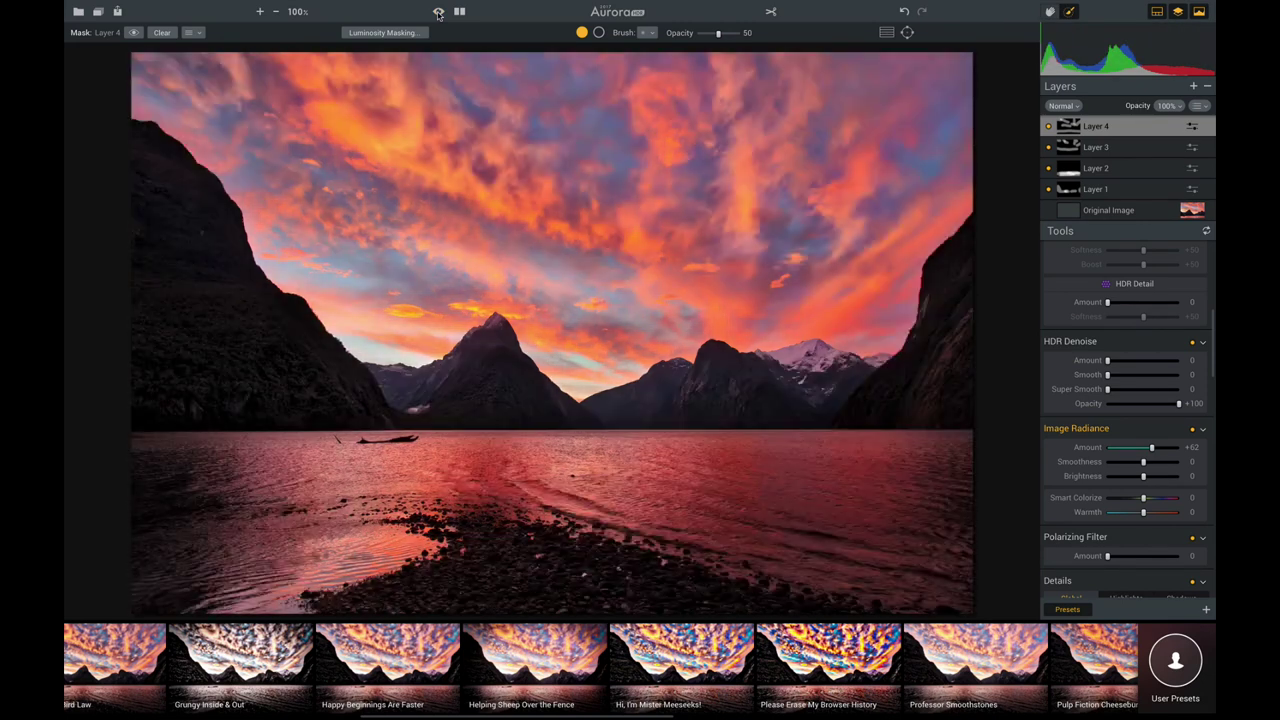
click(438, 12)
click(438, 12)
click(438, 12)
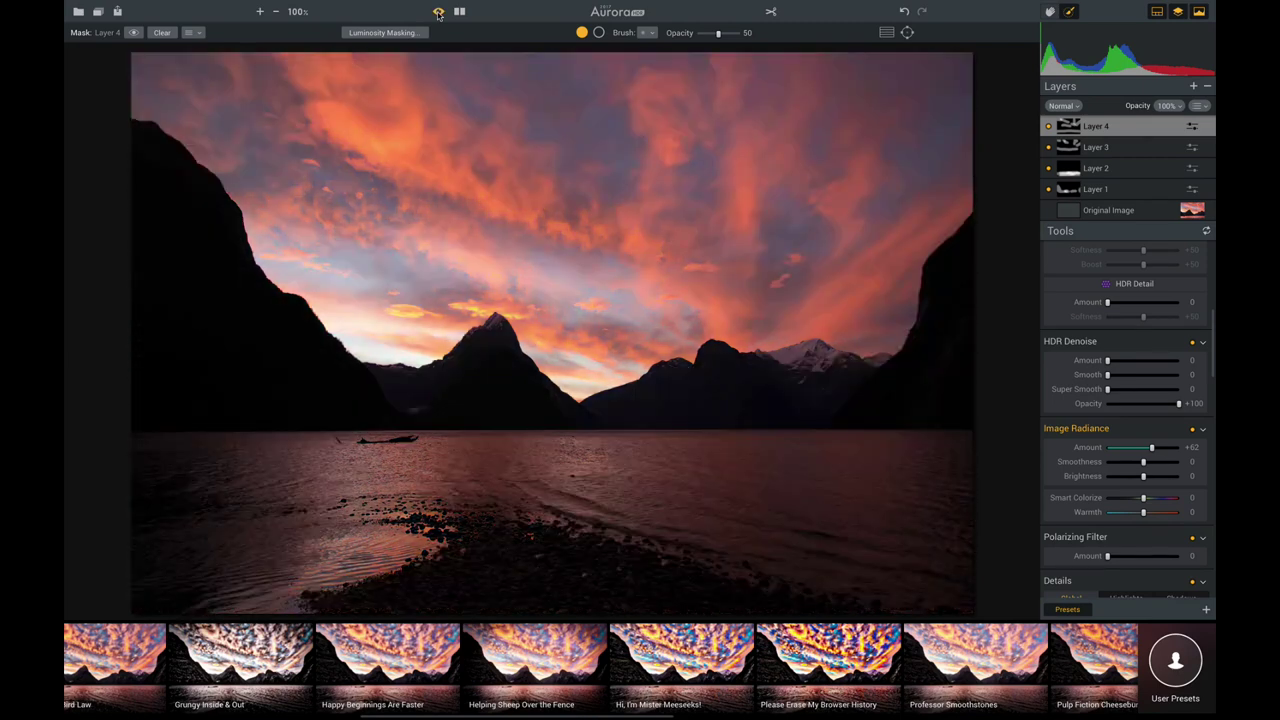
click(438, 12)
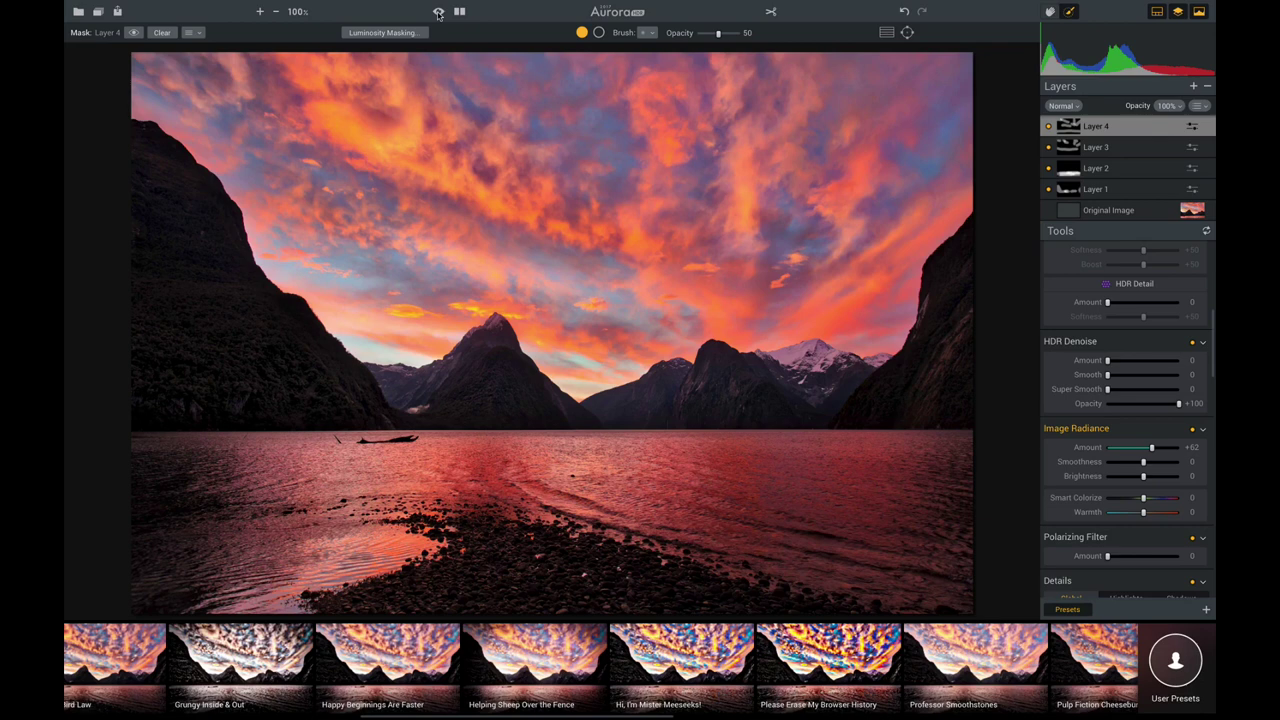
click(438, 12)
click(438, 12)
click(438, 12)
click(438, 12)
click(438, 12)
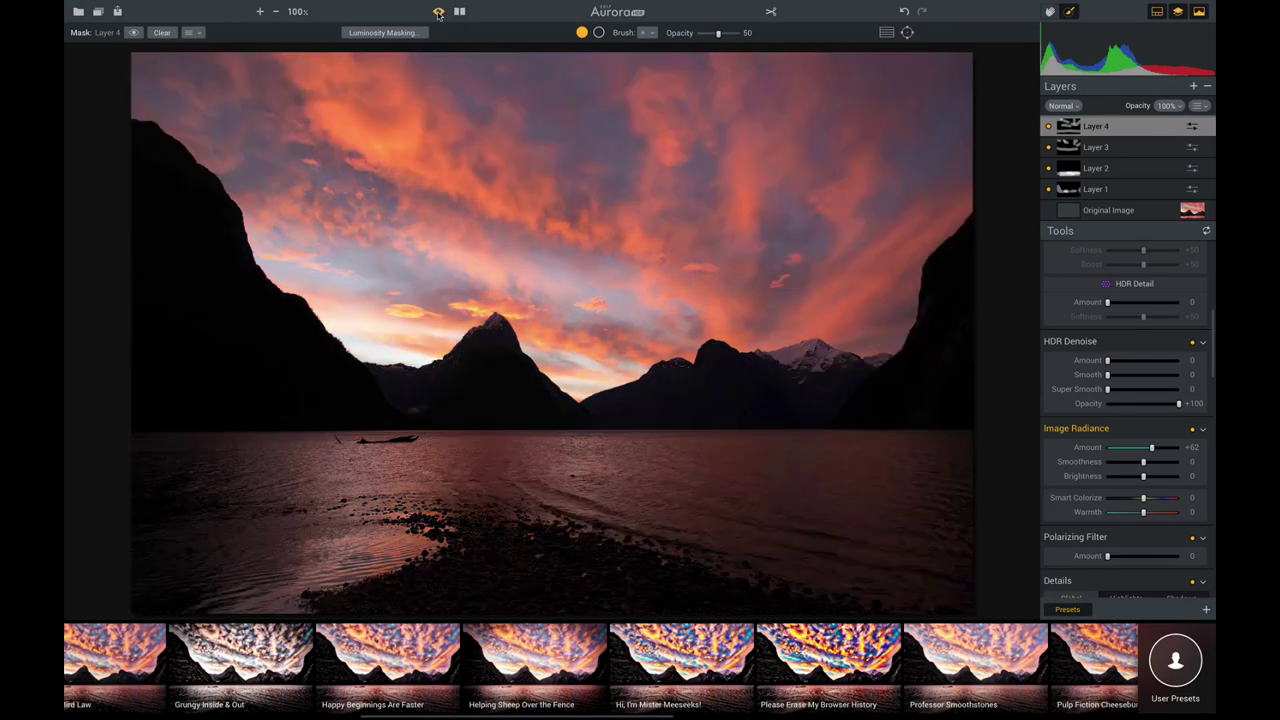
Return to the edited image, hide Layer 4, and inspect Layers 1 and 2, toggling Layer 2
click(438, 12)
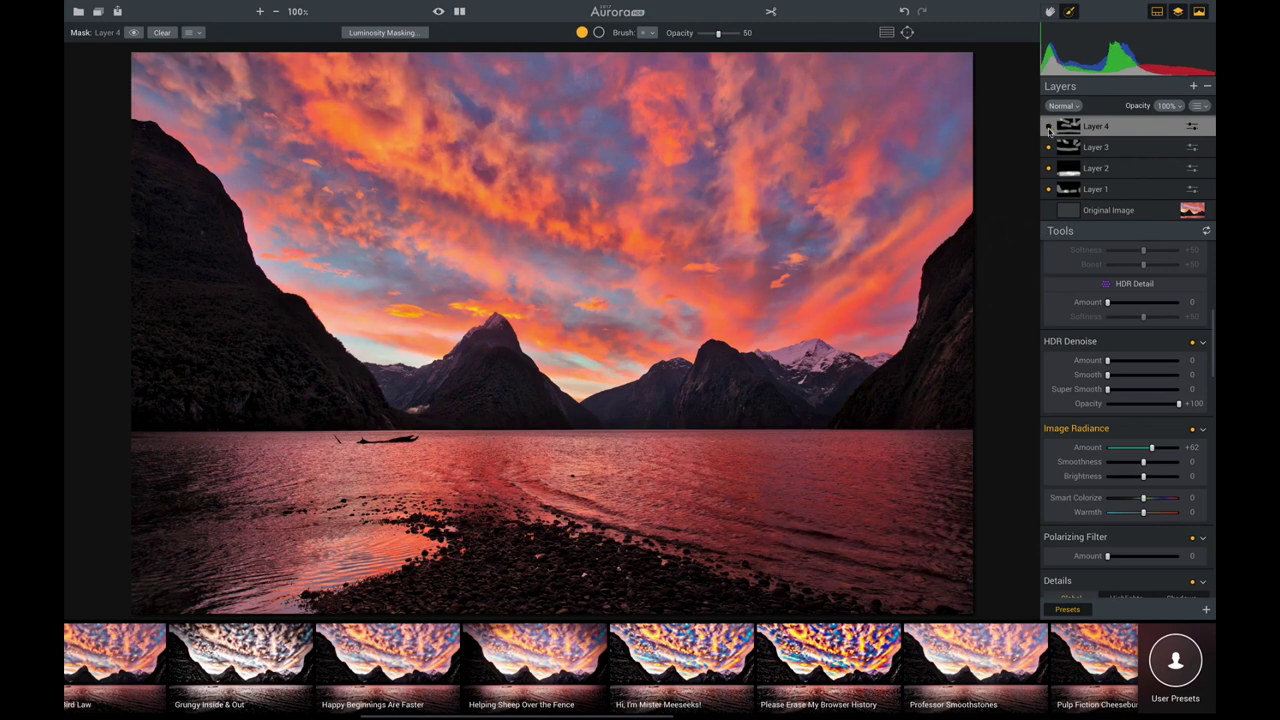
click(1048, 127)
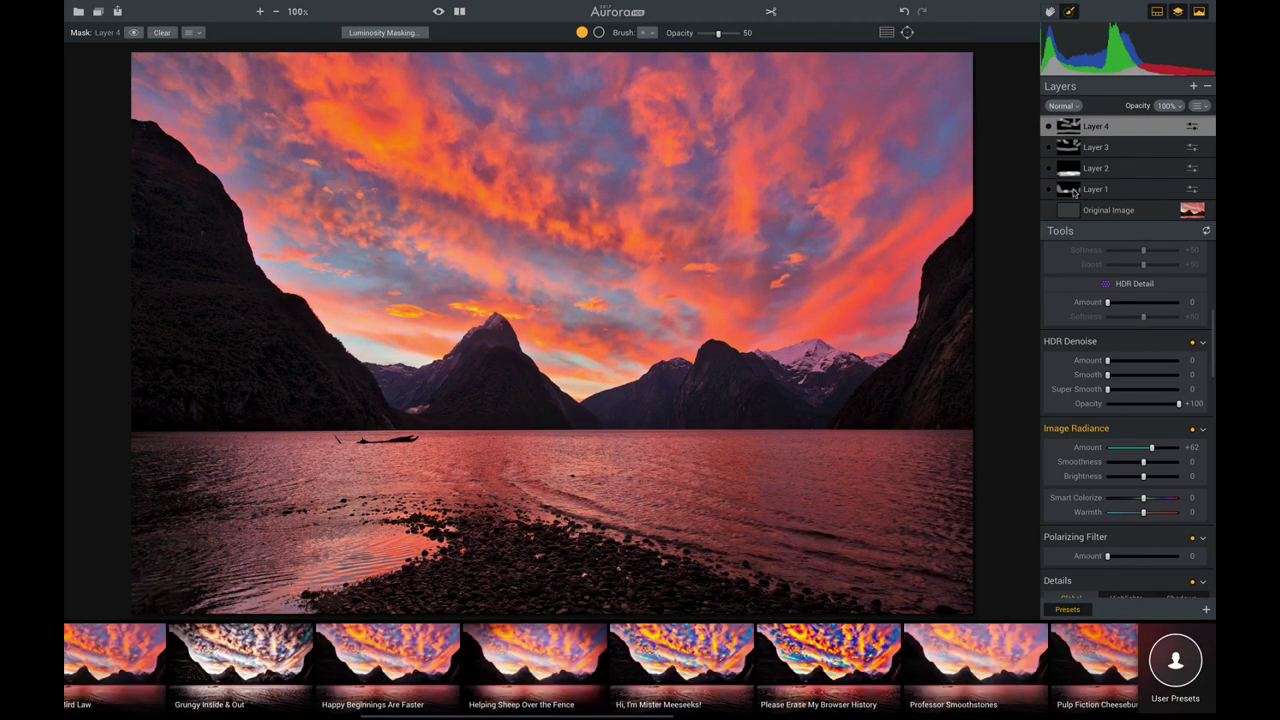
click(1093, 190)
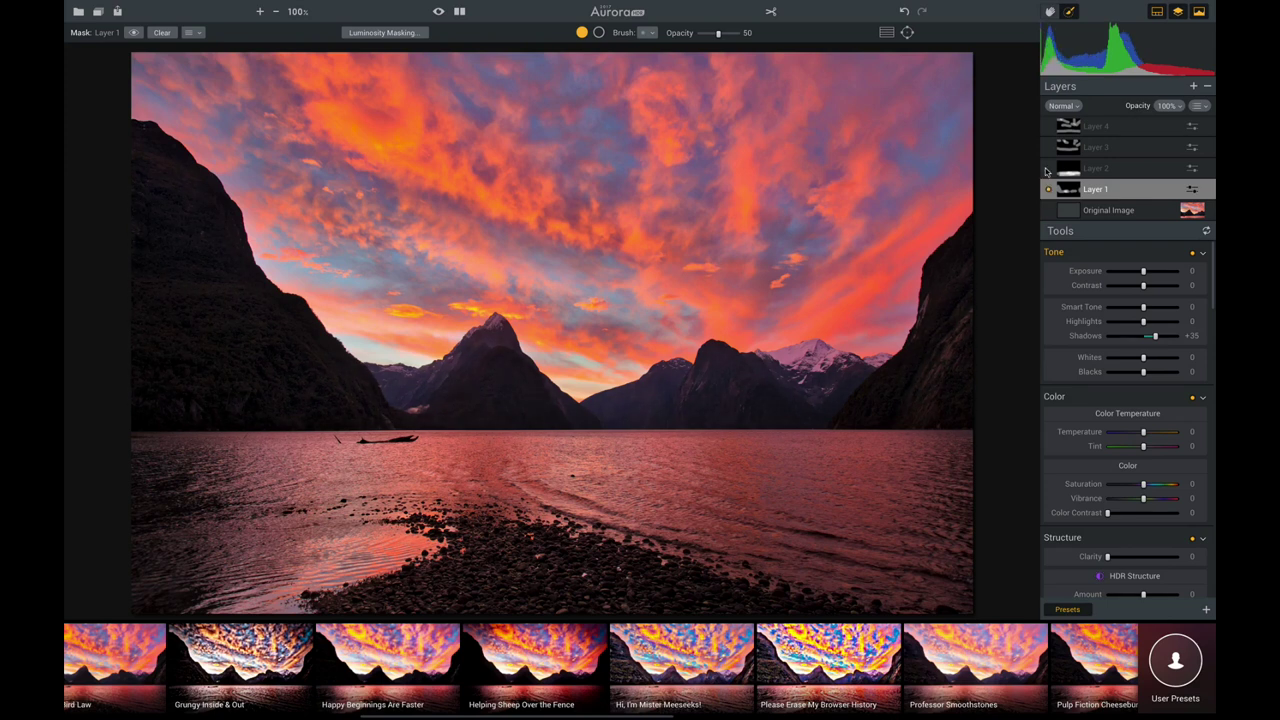
click(1047, 170)
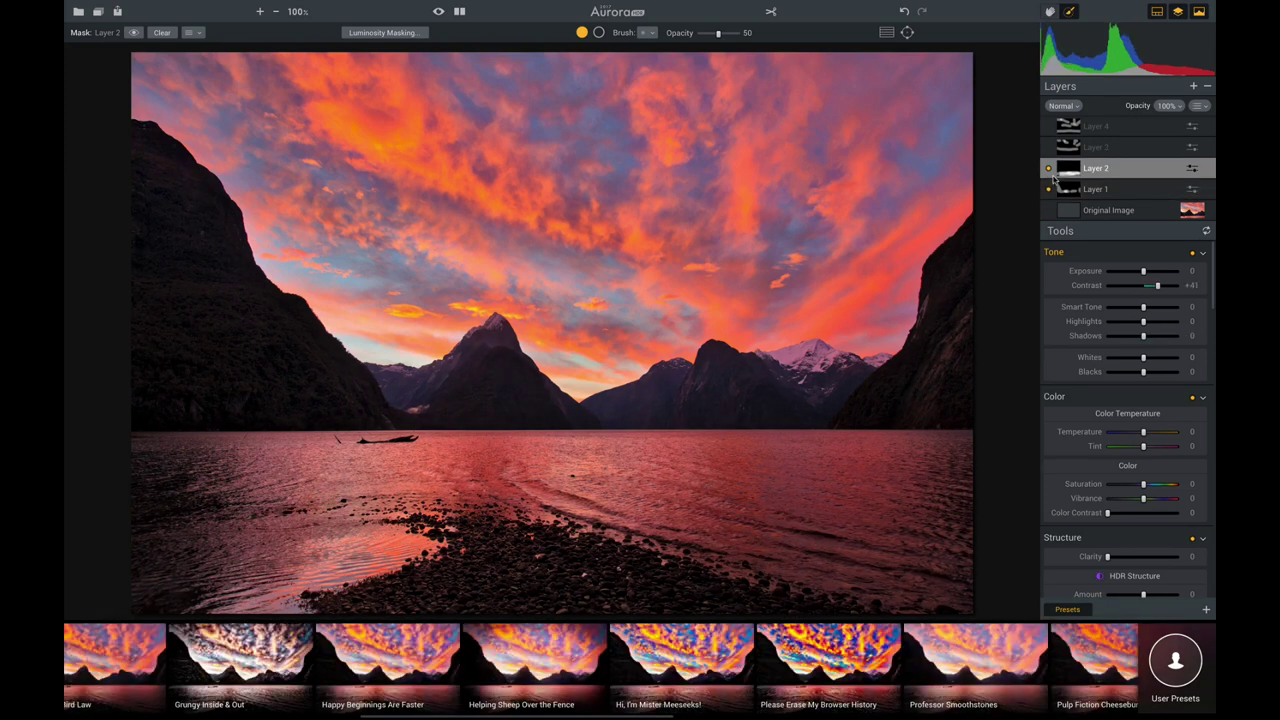
click(1049, 171)
click(1049, 171)
Select Layer 3 and toggle its visibility repeatedly to compare its effect on the sky
click(1048, 148)
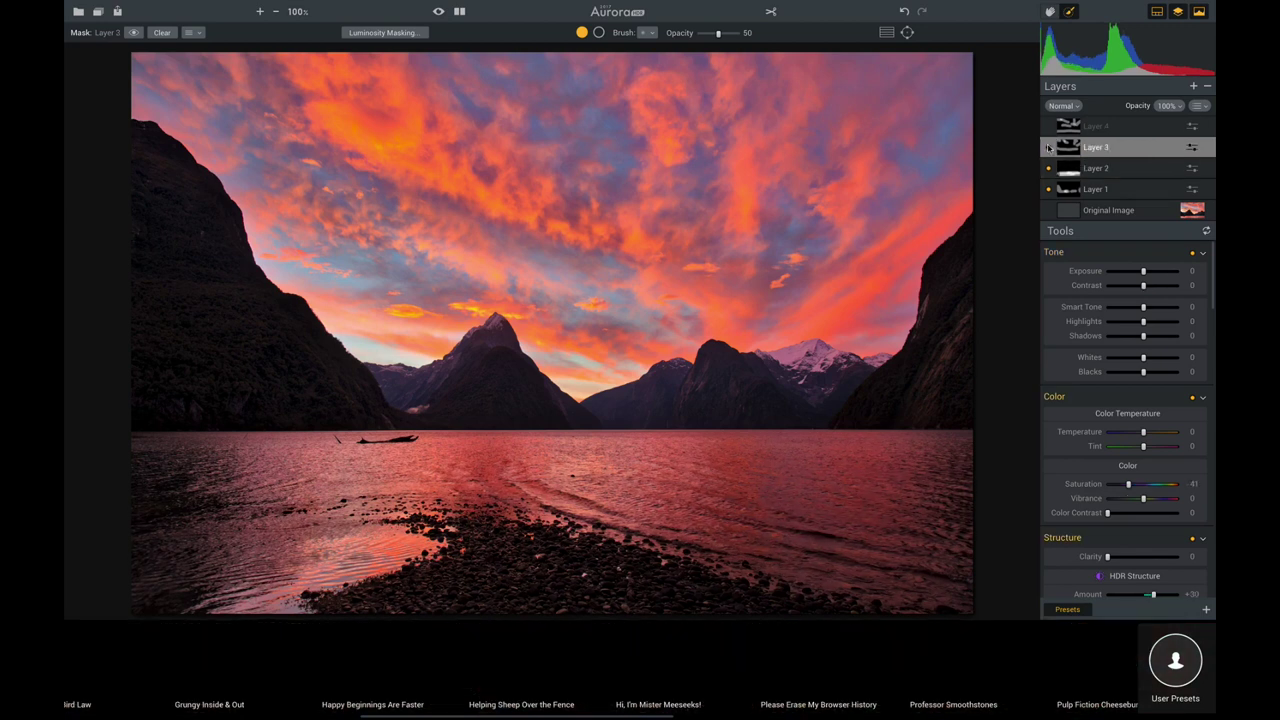
click(1048, 148)
click(1048, 148)
click(1048, 148)
click(1048, 148)
click(1048, 148)
click(1048, 148)
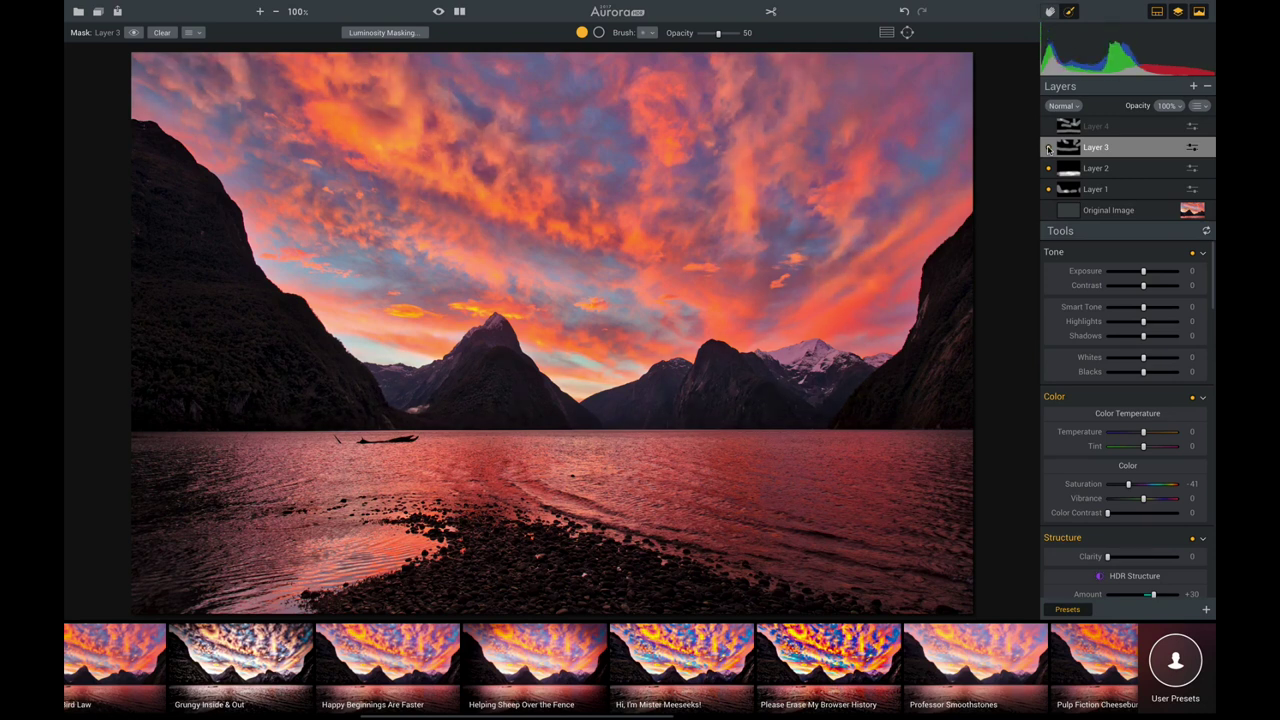
click(1048, 148)
click(1048, 148)
click(1048, 148)
click(1048, 148)
Select Layer 4 and toggle it repeatedly, ending with all layers visible
click(1048, 127)
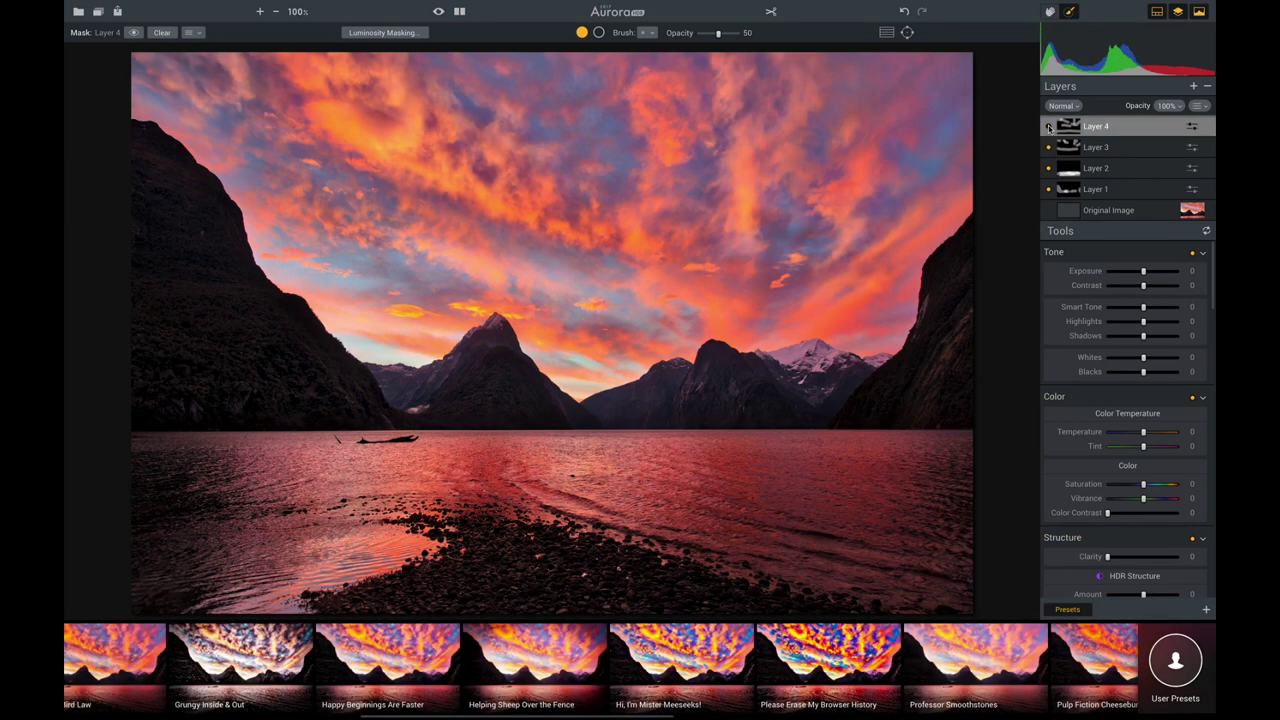
click(1048, 127)
click(1048, 127)
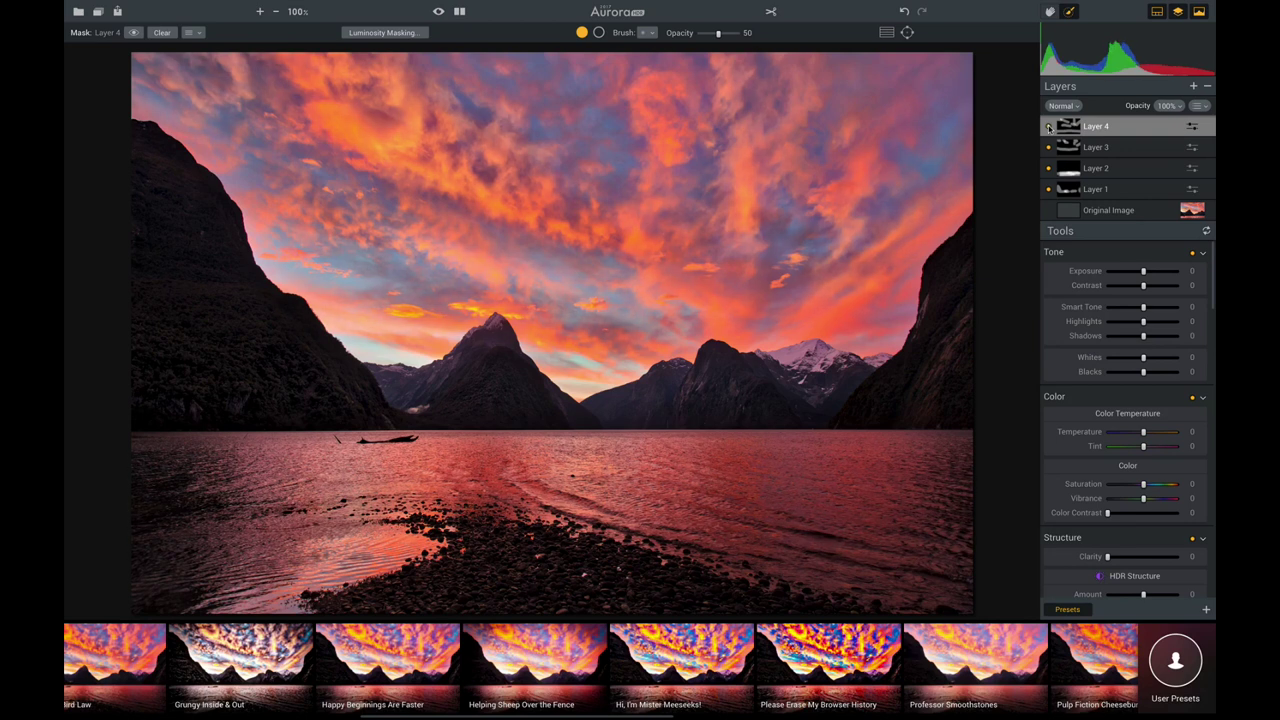
click(1048, 127)
click(1048, 127)
click(1048, 127)
click(1048, 127)
click(1048, 127)
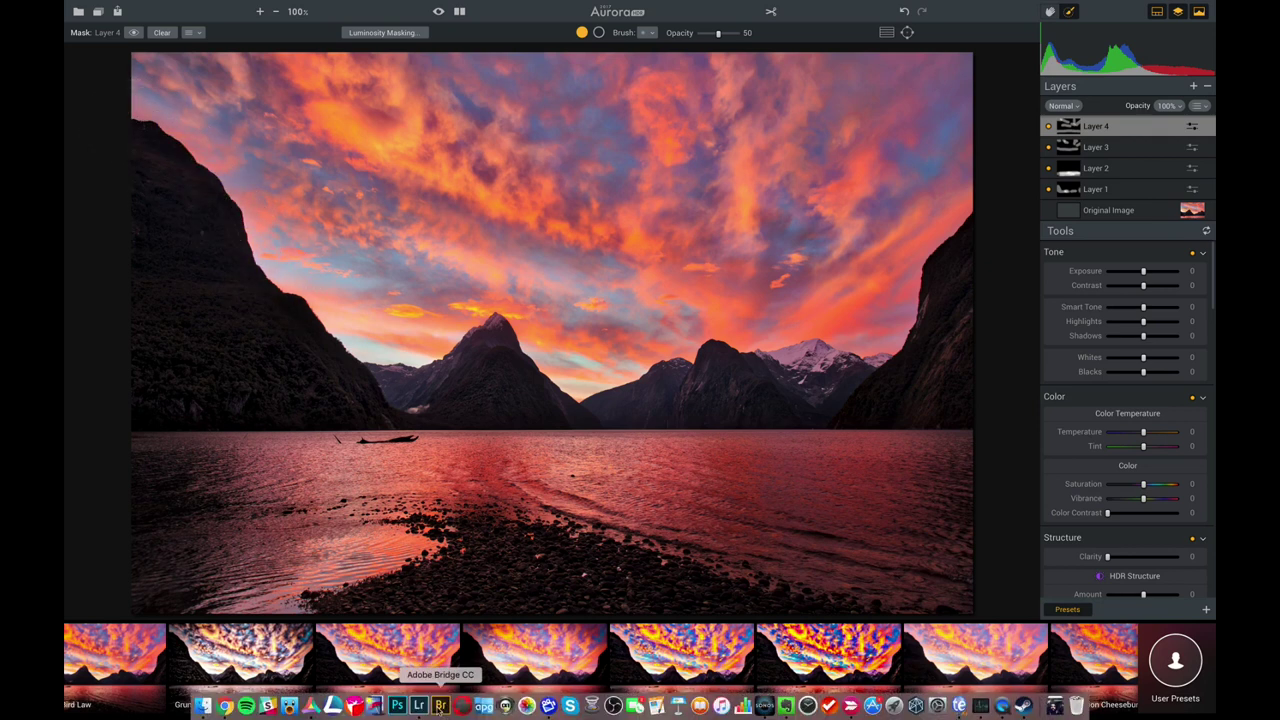
Launch Bridge, enable the Photoshop extension, and pick the red sunset HDR photo in Completed
click(440, 705)
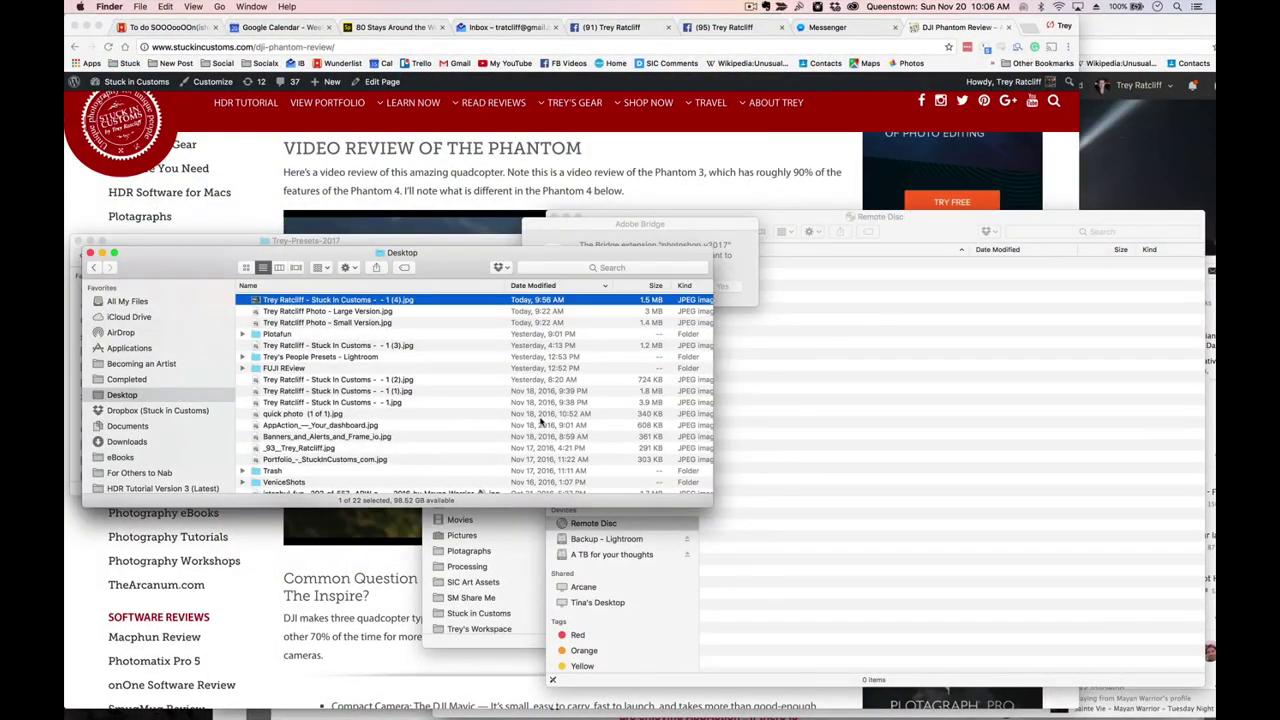
mouse_move(484, 706)
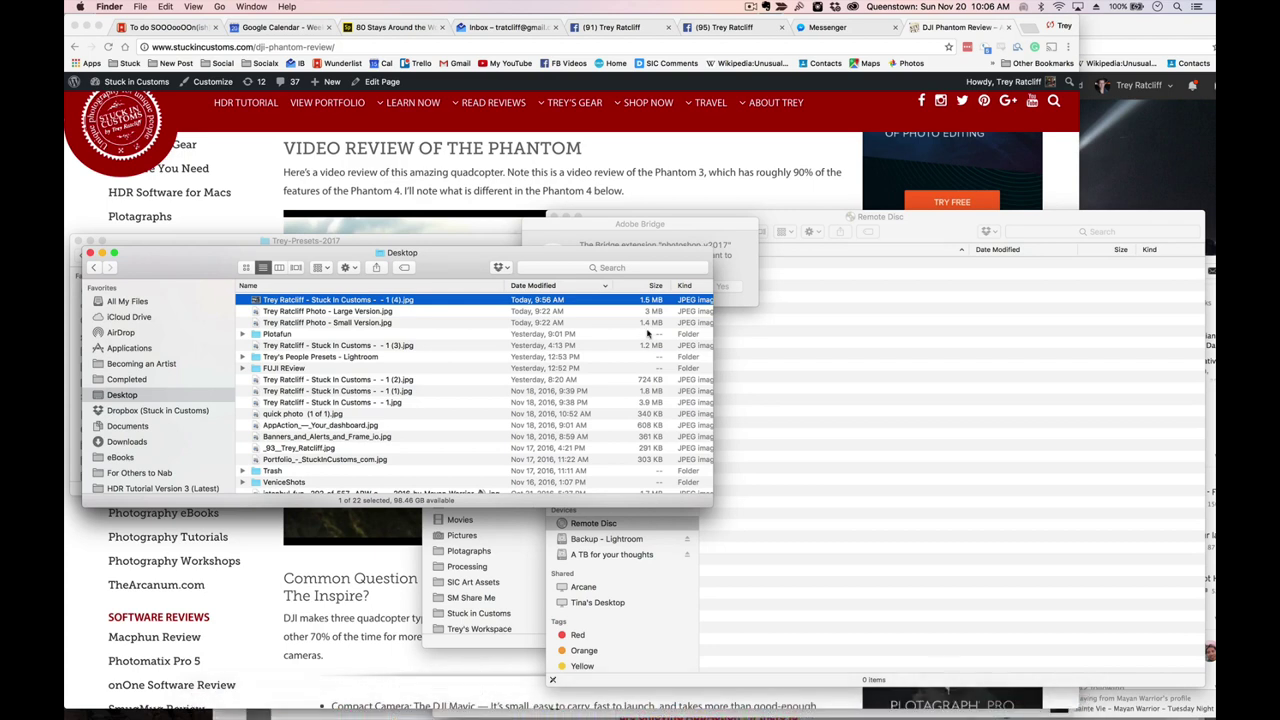
click(731, 279)
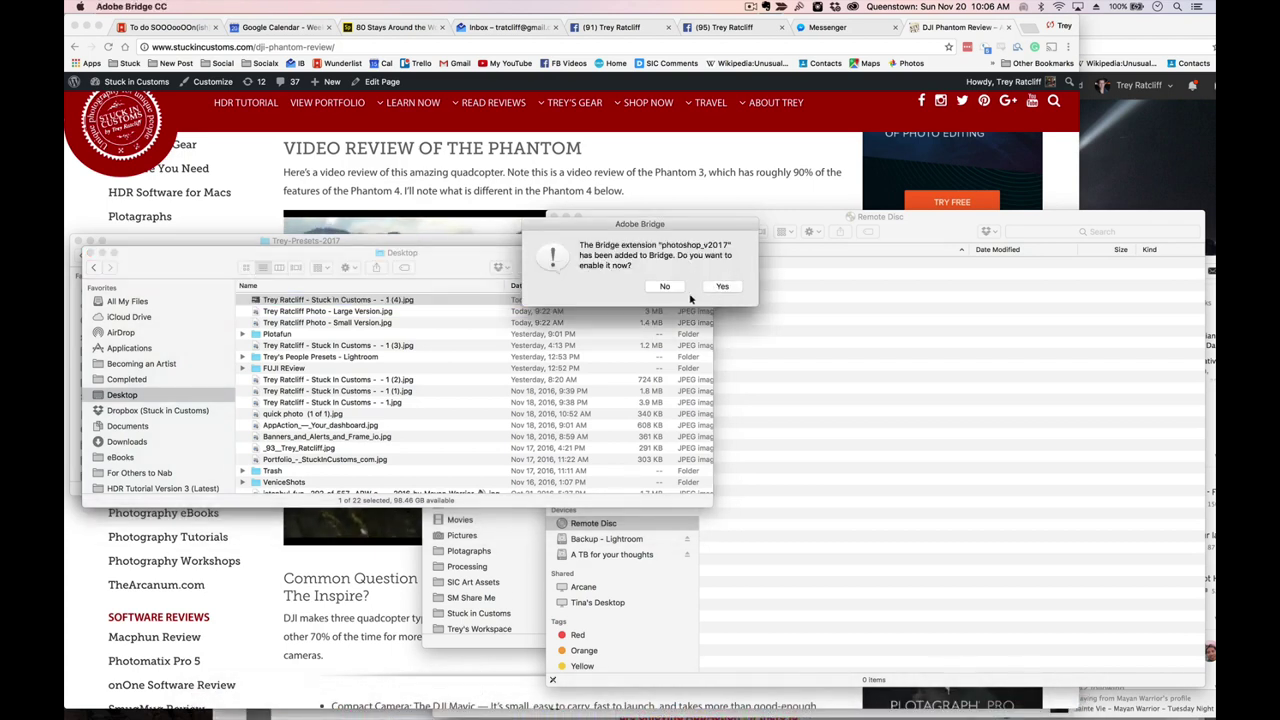
click(723, 288)
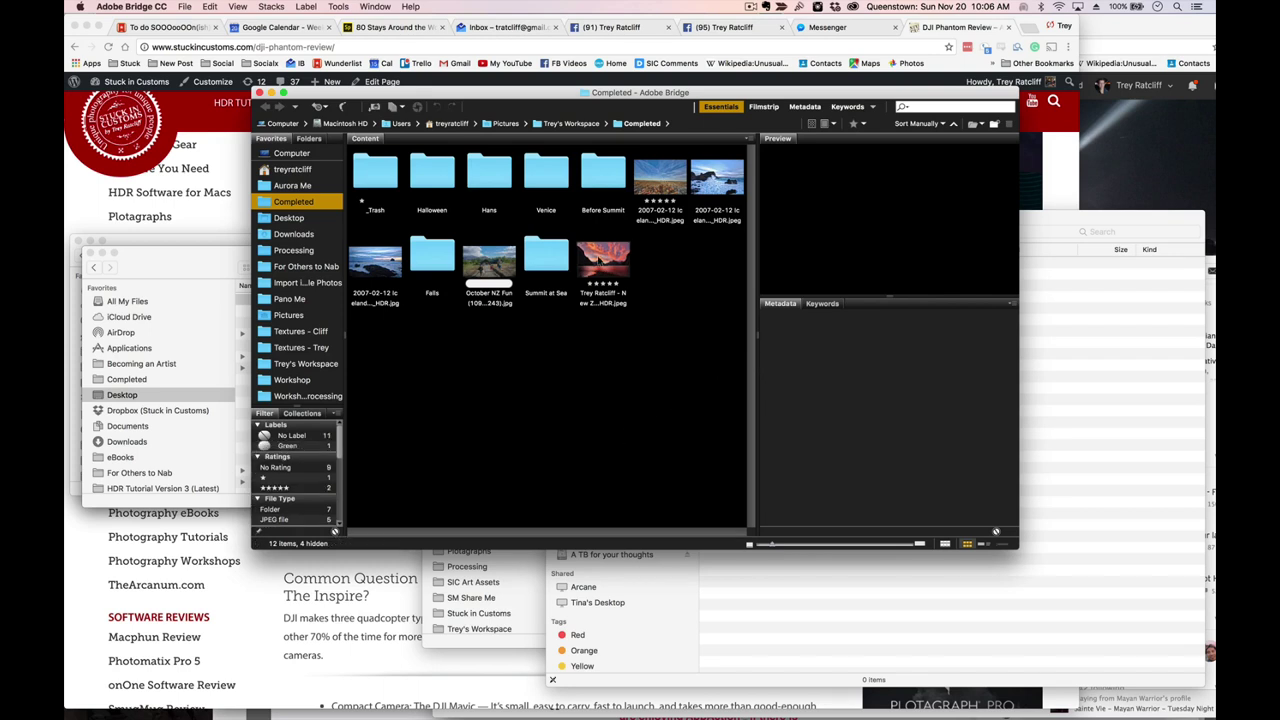
click(600, 262)
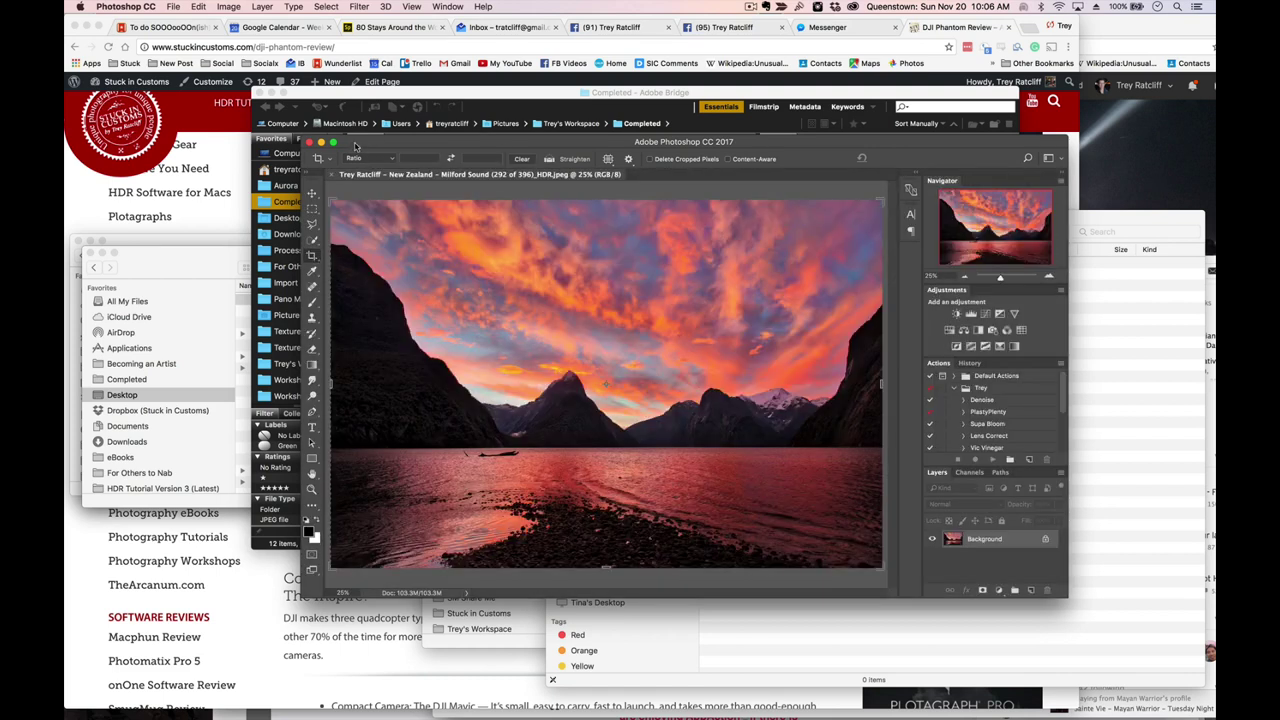
Maximize the Photoshop window, zoom the photo to 33.33%, and switch to full-screen mode
click(333, 143)
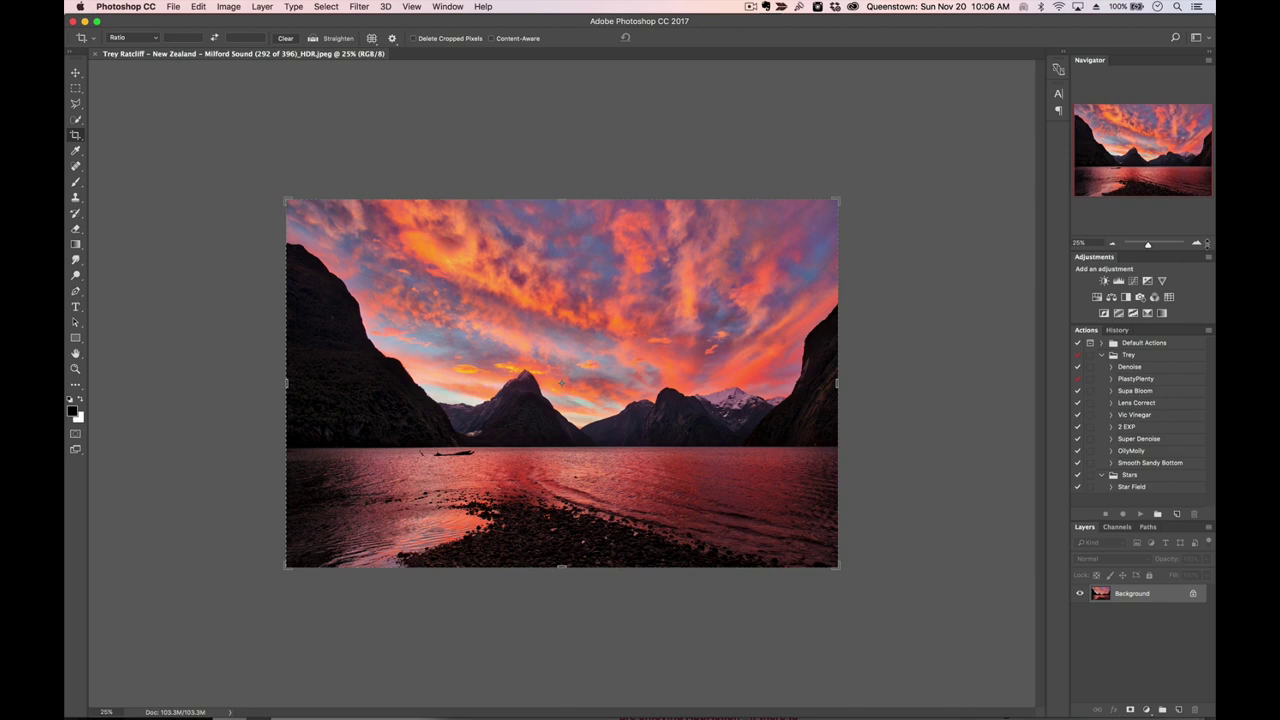
click(1196, 245)
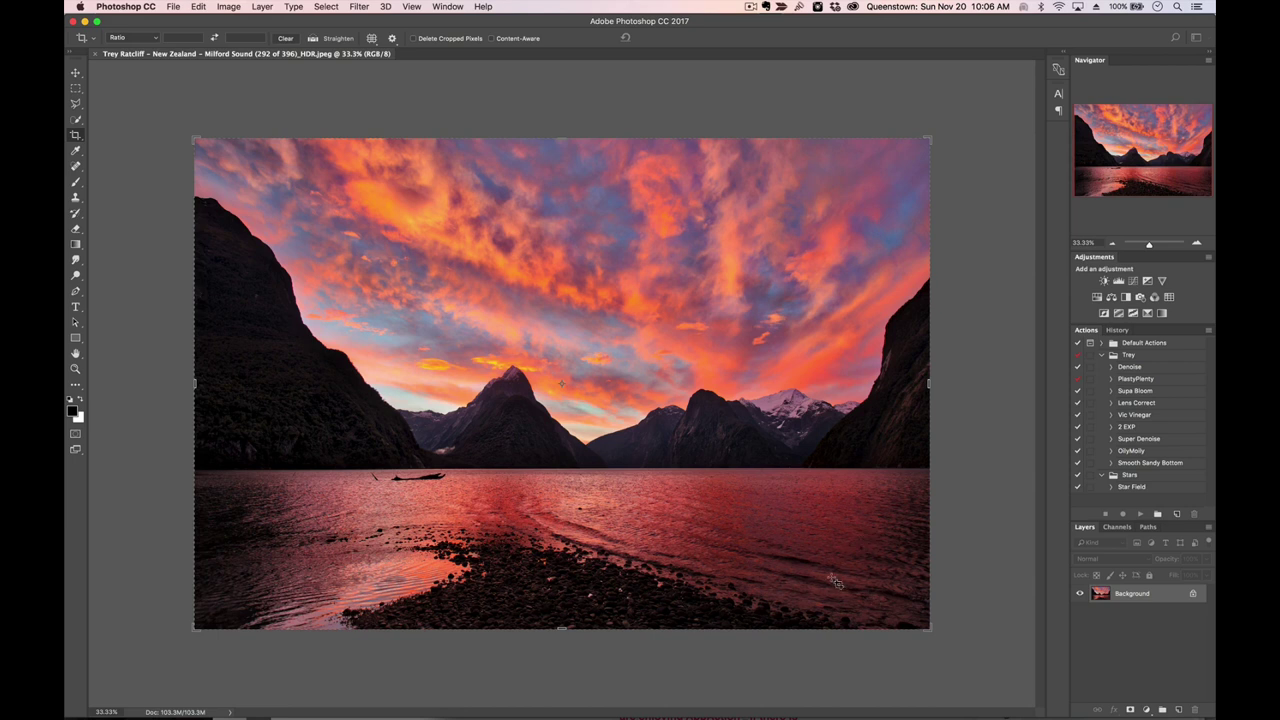
key(f)
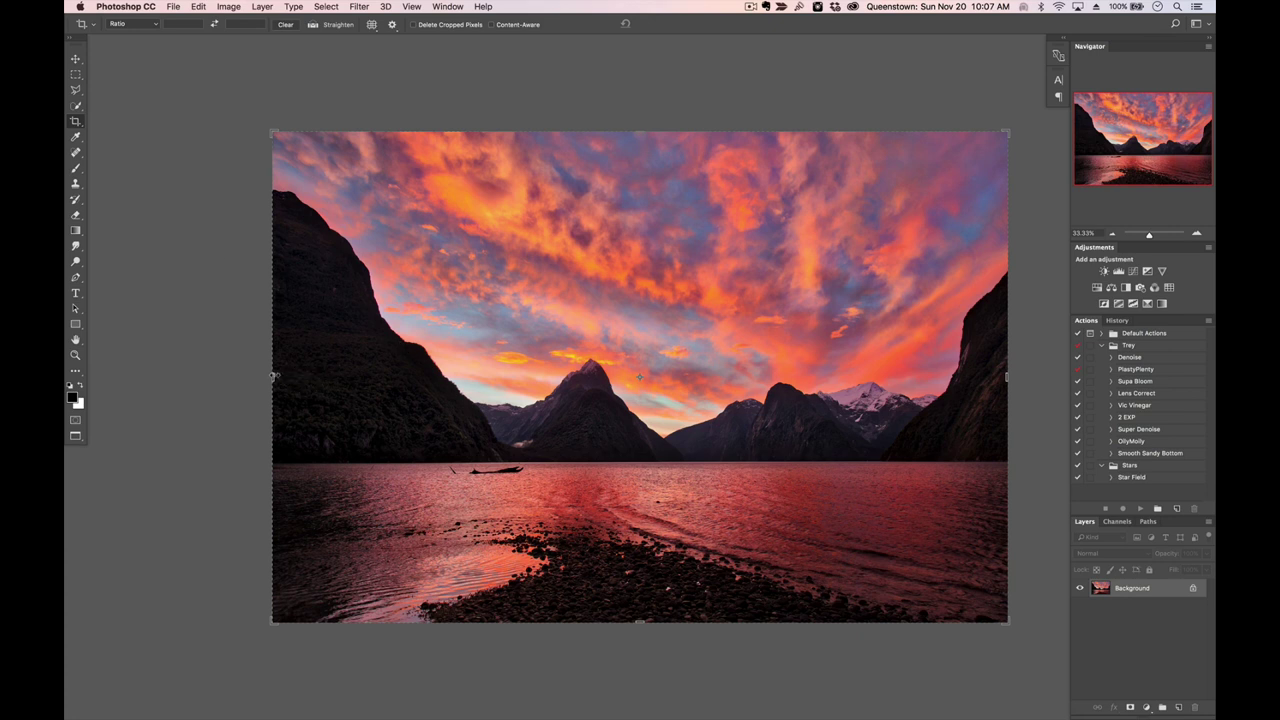
Trim the crop slightly on the left, commit it, and duplicate Layer 0 as Layer 0 copy
drag(272, 375, 329, 370)
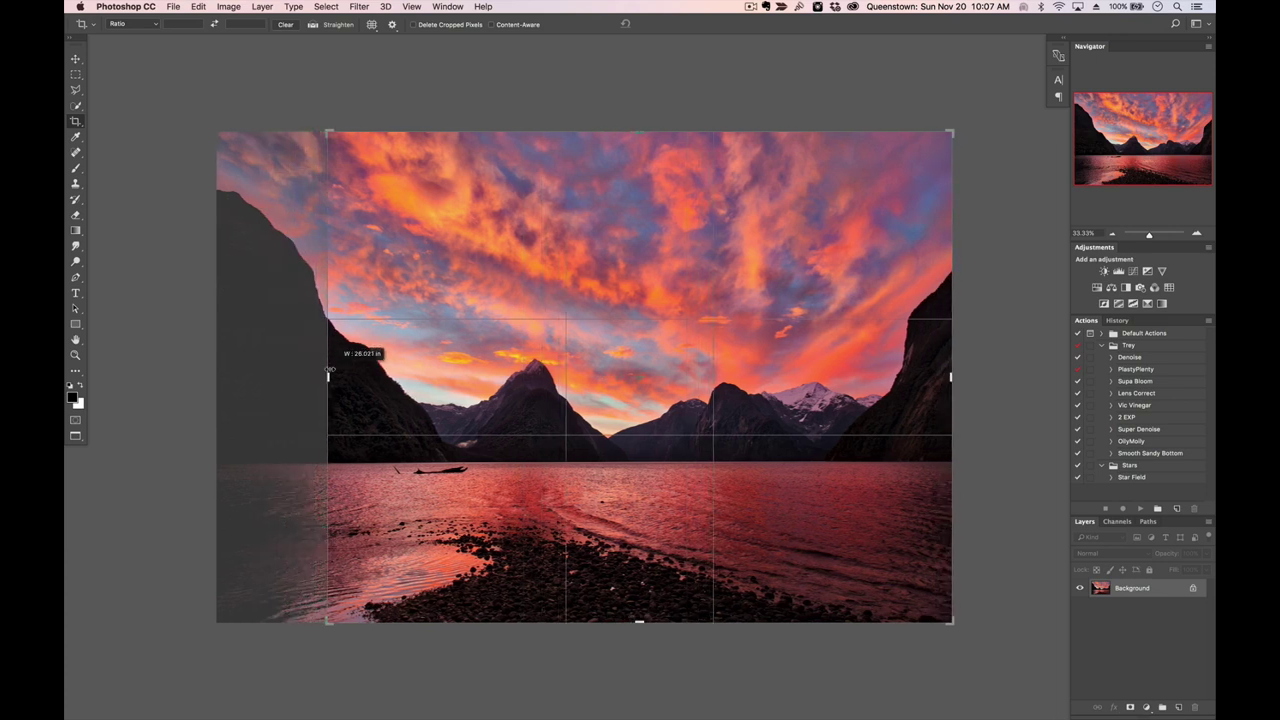
drag(329, 370, 289, 367)
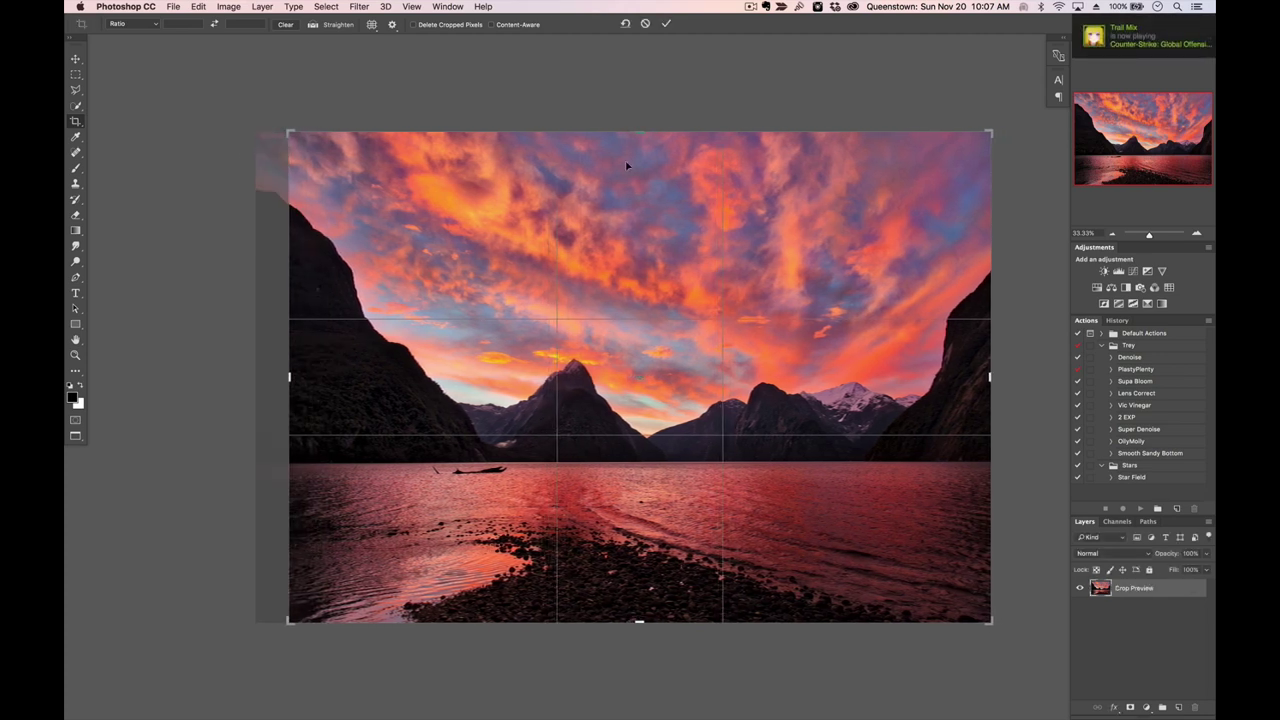
key(Return)
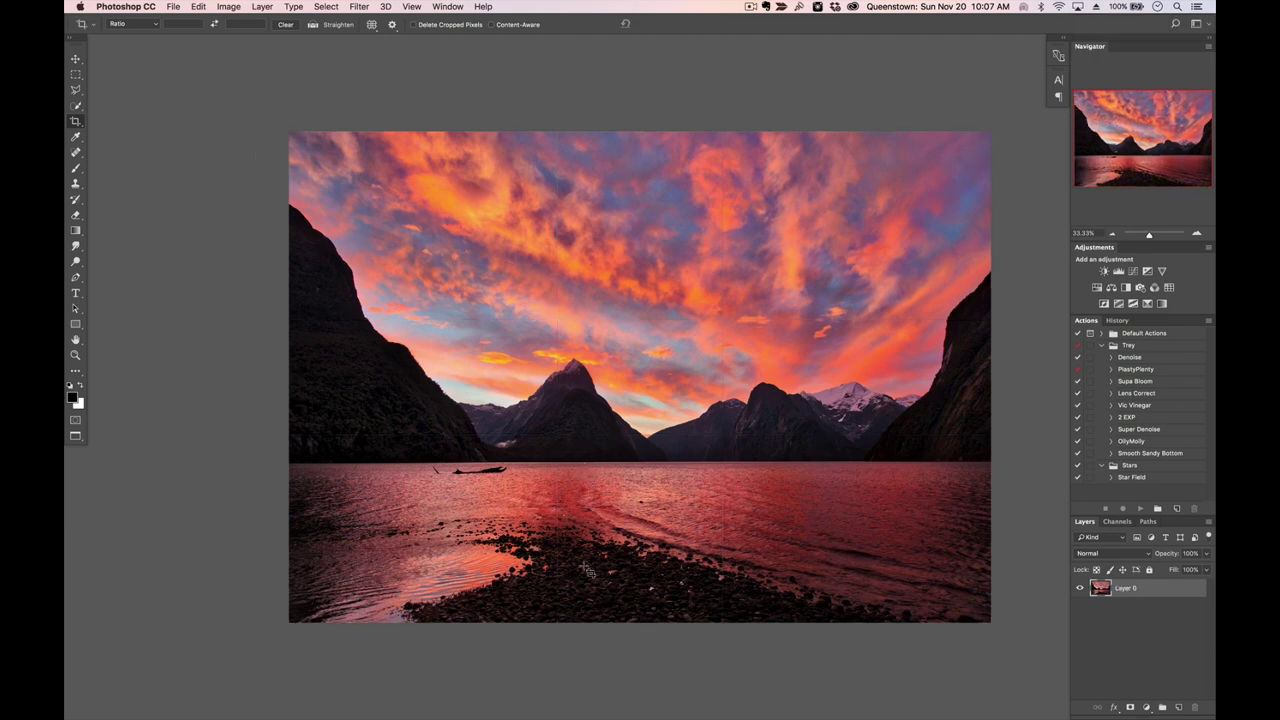
key(super)
key(super+j)
Start a Puppet Warp from the Edit menu and pin the left half of the horizon
click(199, 7)
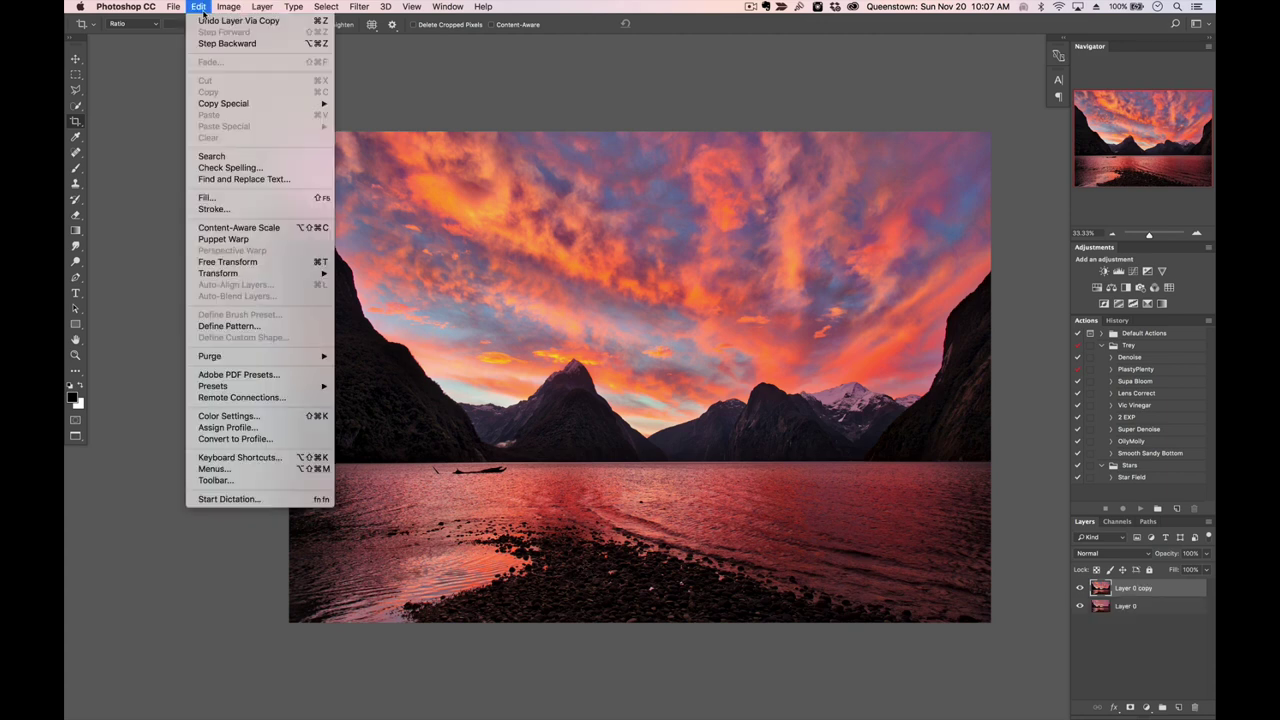
click(239, 239)
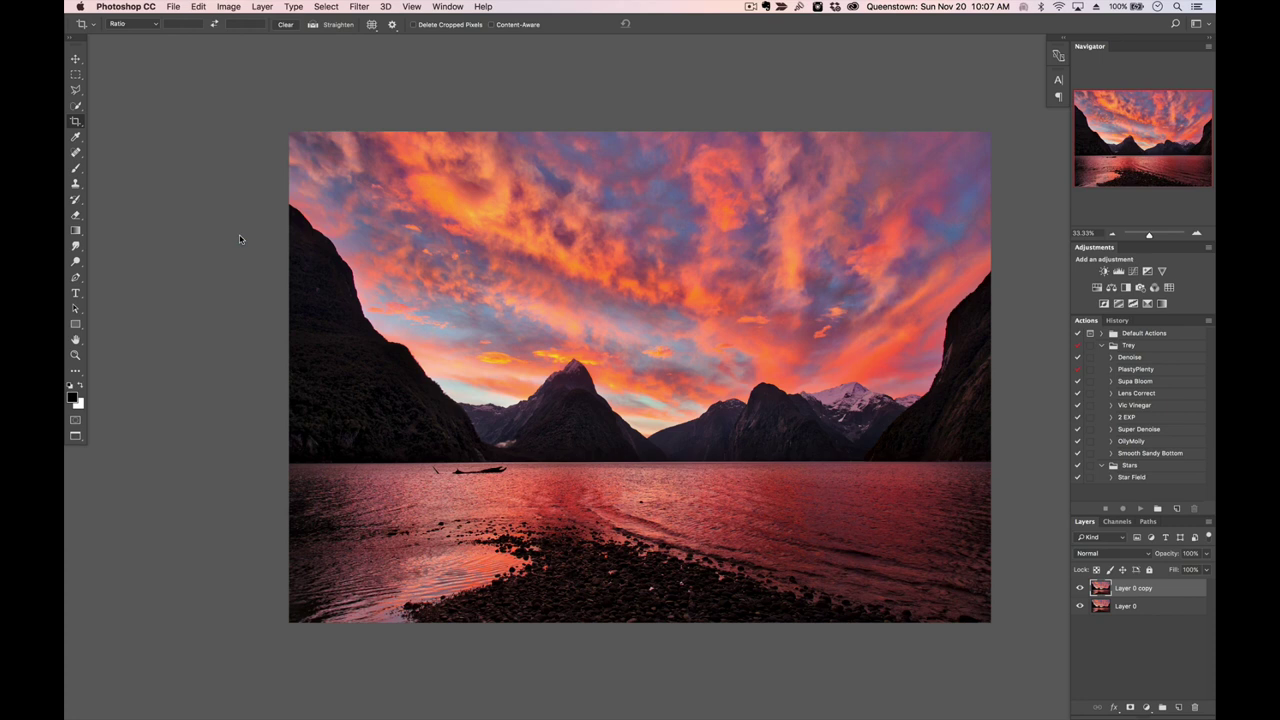
click(300, 452)
click(341, 450)
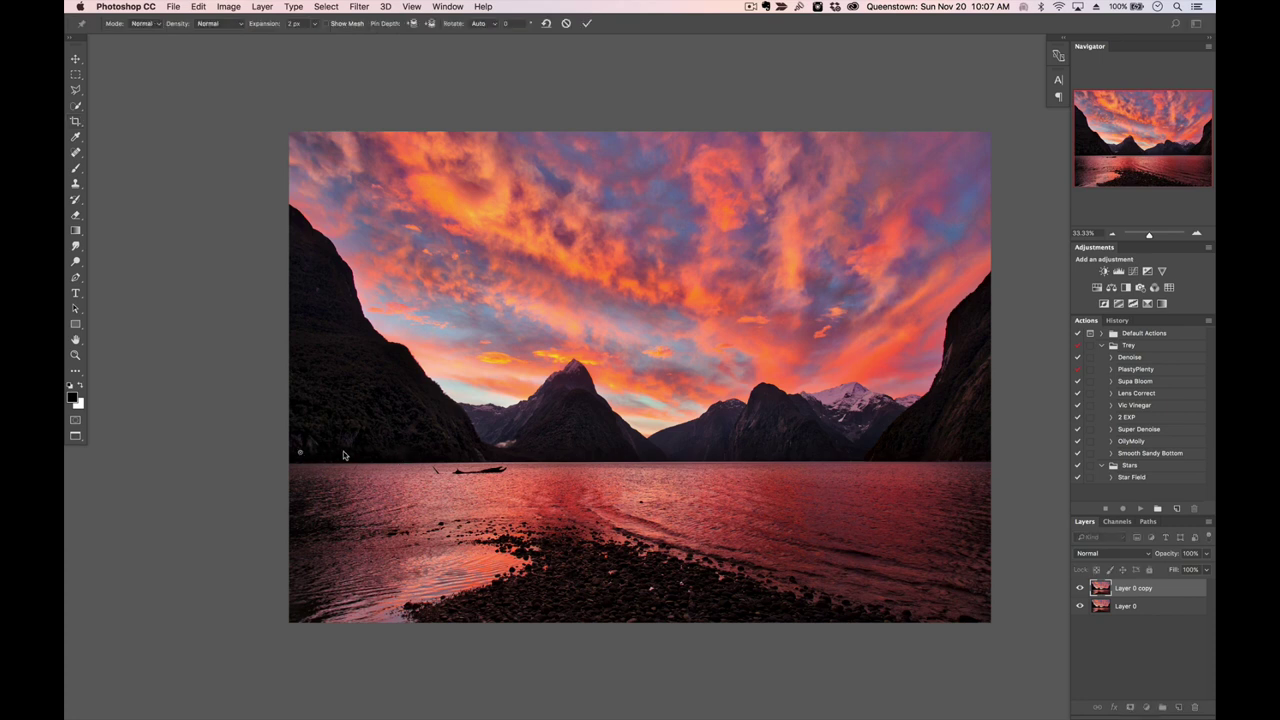
click(408, 451)
click(478, 452)
click(578, 448)
Continue pinning the horizon through its right half to the far right end
click(648, 452)
click(724, 449)
click(796, 448)
click(853, 449)
click(922, 445)
click(975, 448)
Fill the gaps between horizon pins with extra pins, re-pinning the right end
click(887, 441)
click(686, 449)
click(612, 444)
click(522, 448)
click(441, 445)
click(973, 447)
Pin the left cliff top and edge, bending the left cliff and pulling the upper-left sky upward
click(311, 232)
mouse_move(313, 259)
mouse_down()
mouse_move(328, 240)
mouse_move(346, 251)
mouse_move(349, 314)
mouse_move(334, 320)
mouse_move(306, 300)
mouse_move(322, 246)
mouse_move(354, 224)
mouse_move(366, 234)
mouse_move(324, 274)
mouse_up()
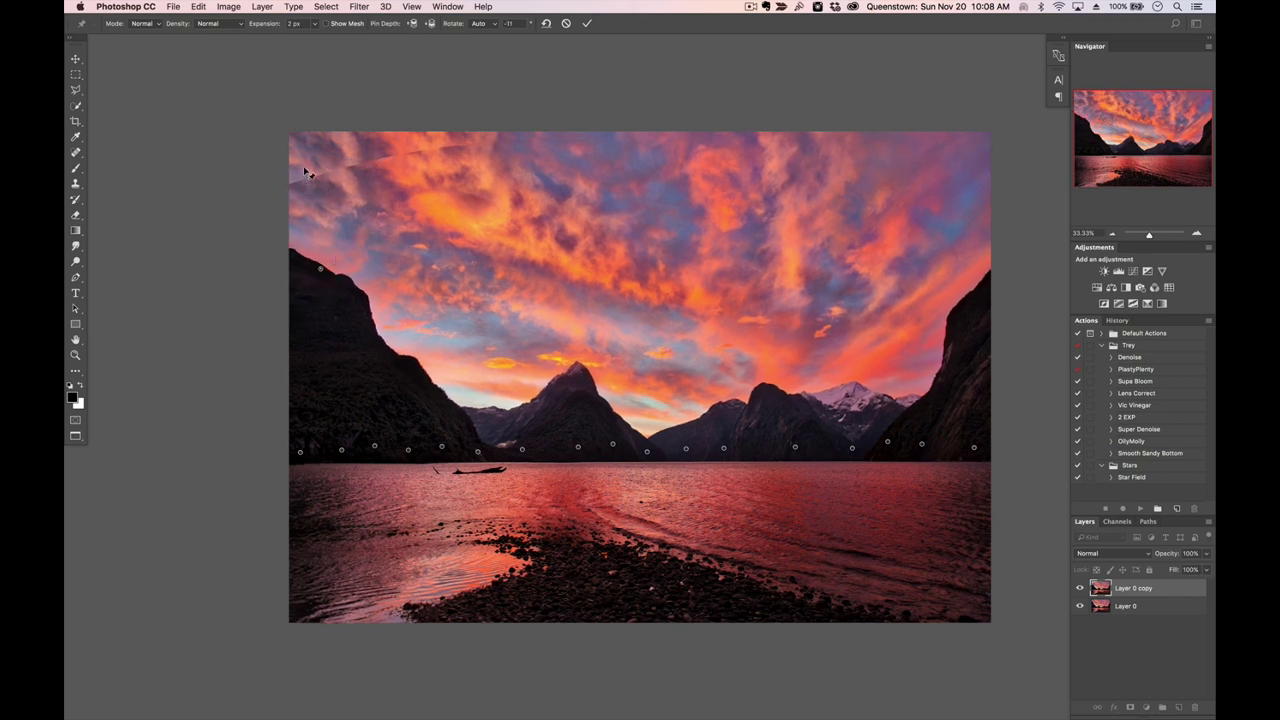
drag(303, 166, 290, 155)
click(292, 253)
drag(298, 265, 852, 333)
Pin and lift the right cliff, pin the top-right sky, and pull the upper-left sky leftward
click(983, 281)
drag(983, 281, 995, 223)
click(990, 156)
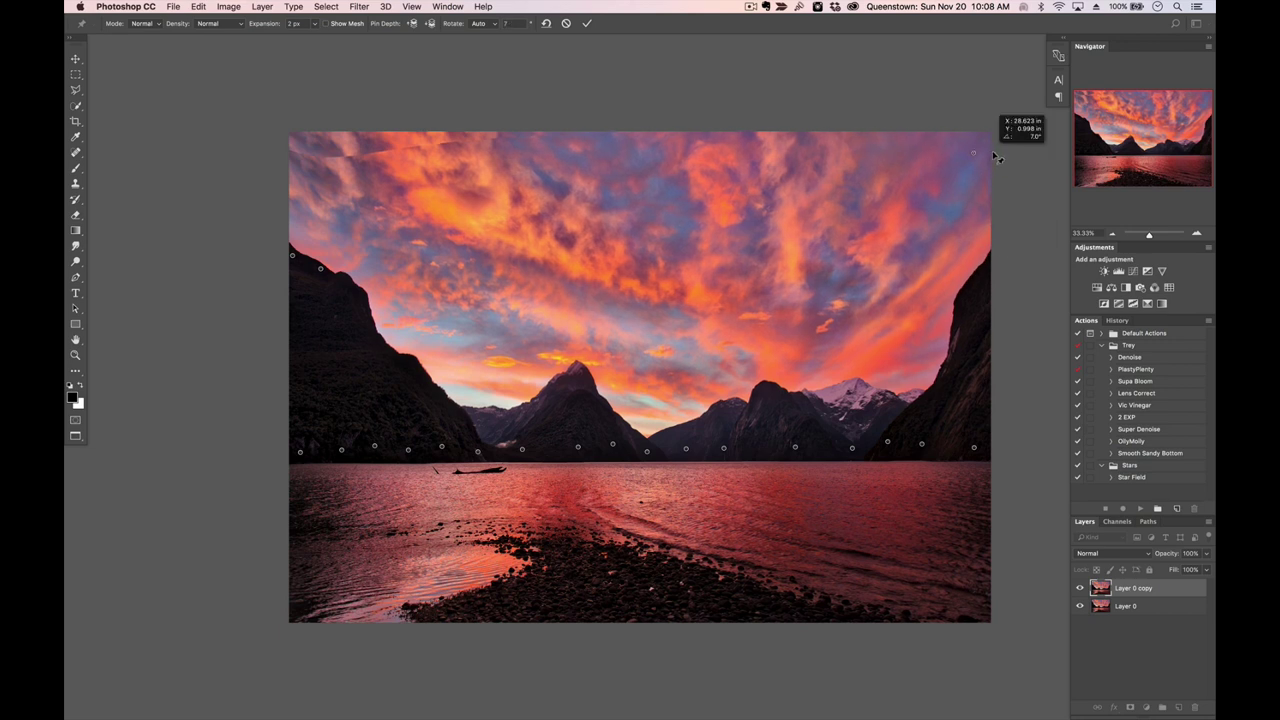
click(345, 150)
drag(367, 148, 327, 194)
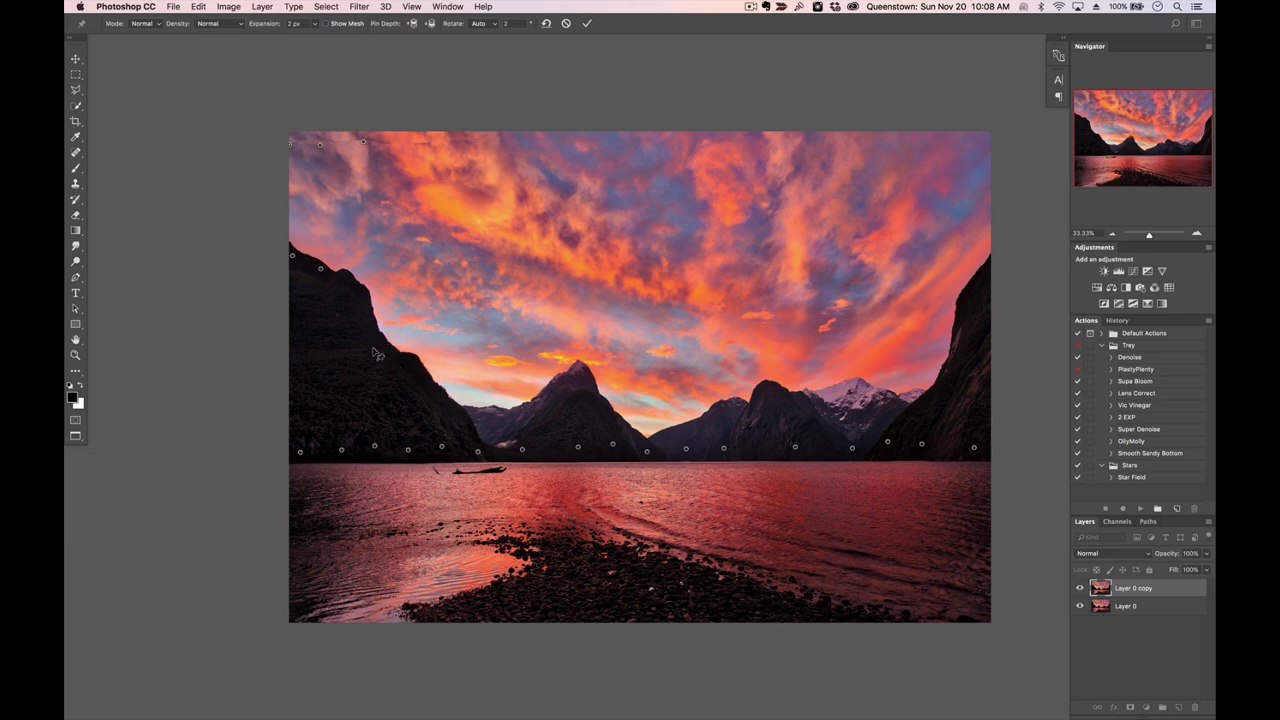
Fine-tune the left mountain edge, central peak, and right cliff with small pin drags
drag(378, 350, 372, 350)
mouse_move(578, 372)
mouse_down()
mouse_move(572, 324)
mouse_move(577, 369)
mouse_up()
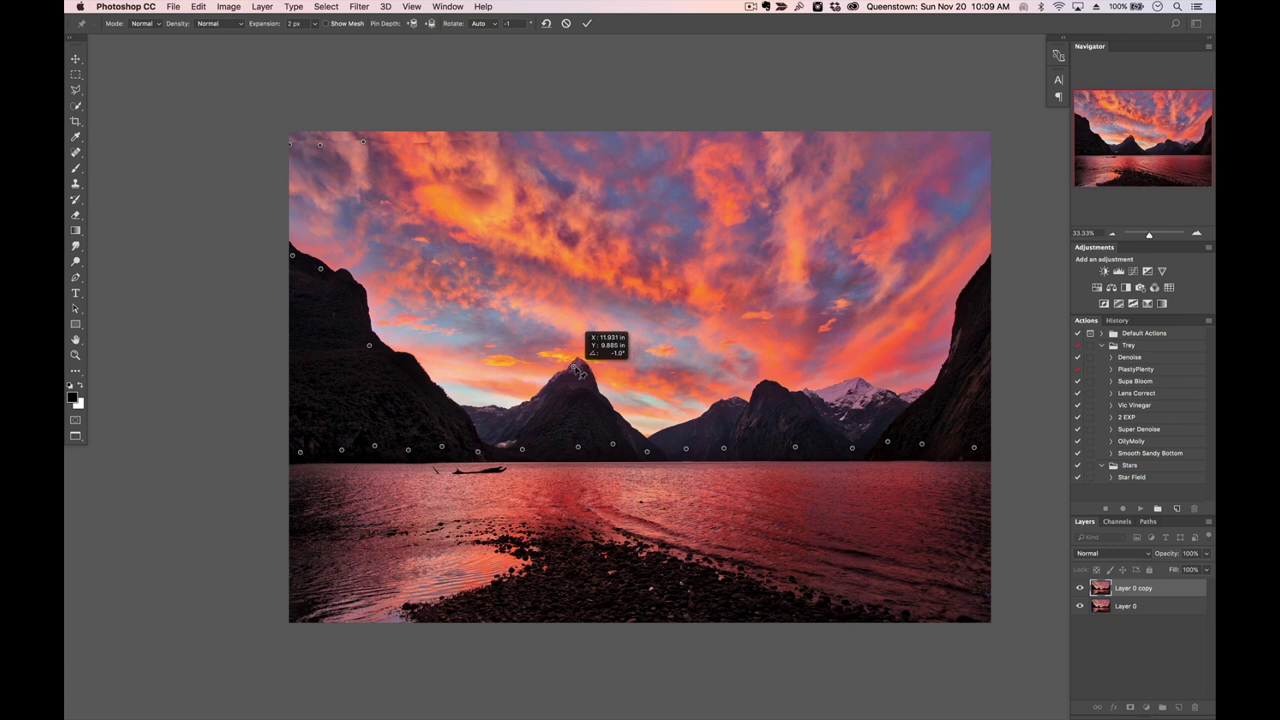
drag(578, 370, 575, 368)
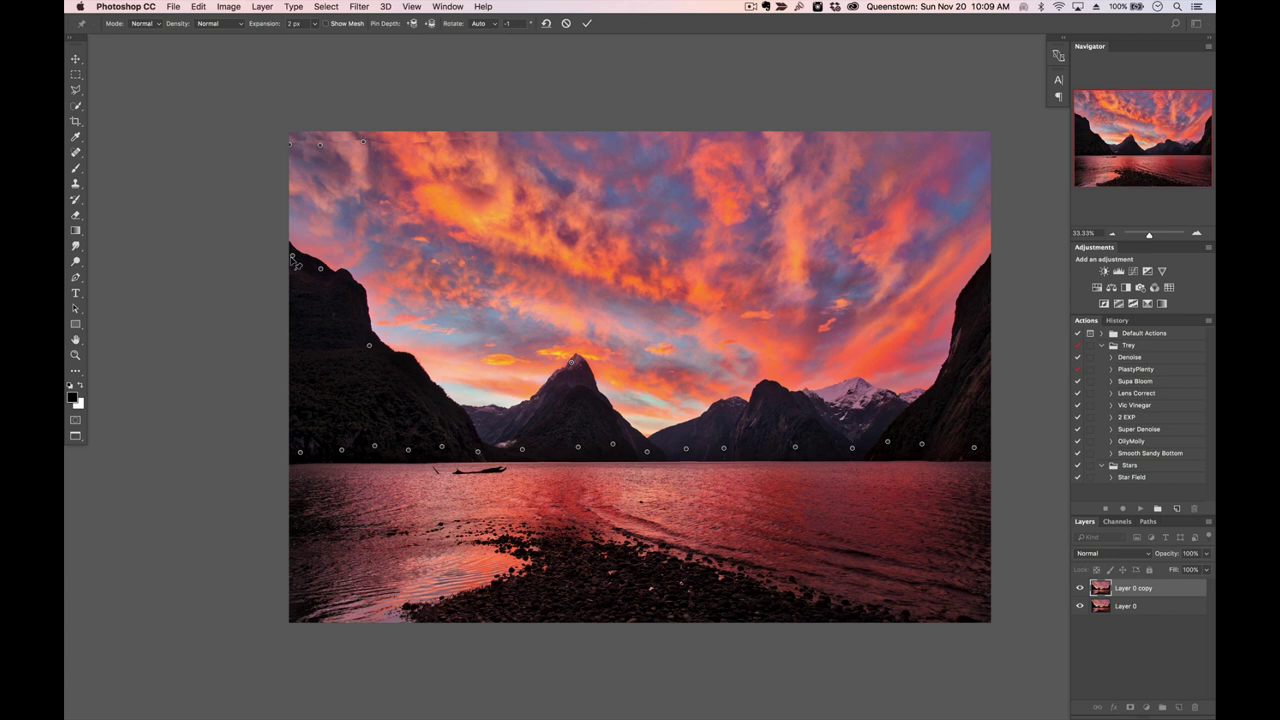
drag(293, 259, 322, 294)
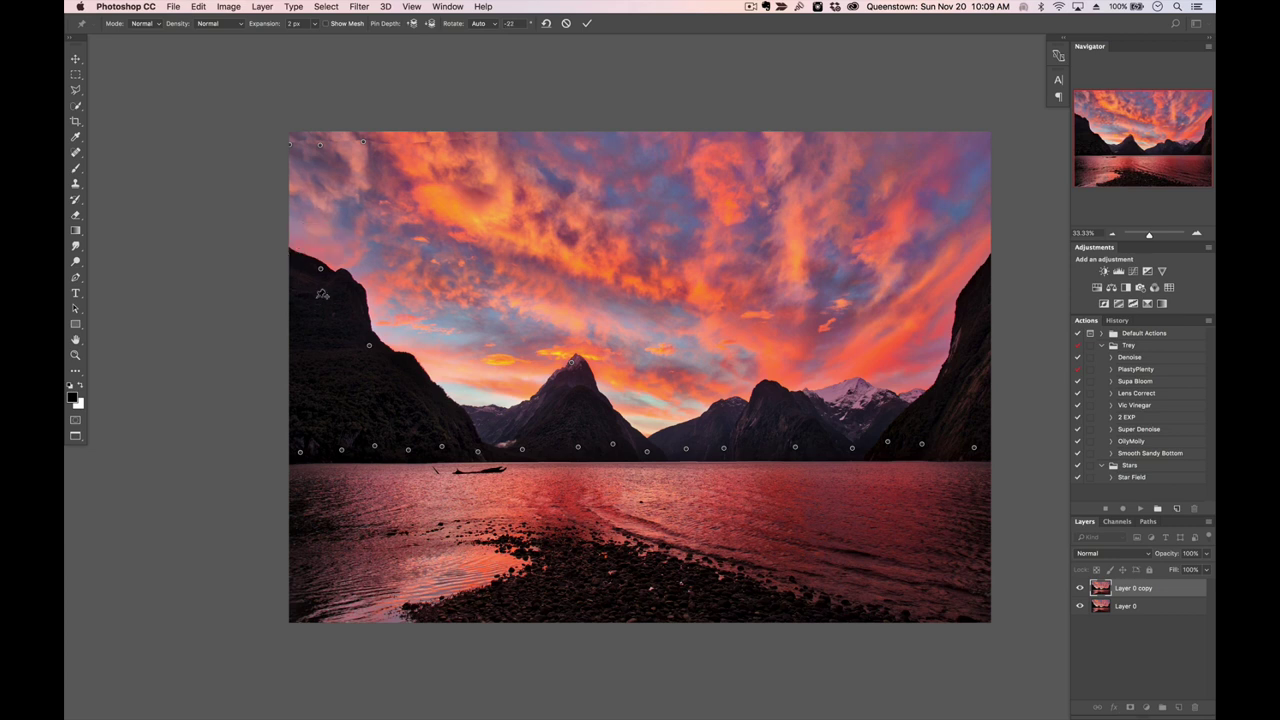
click(950, 372)
drag(945, 368, 942, 366)
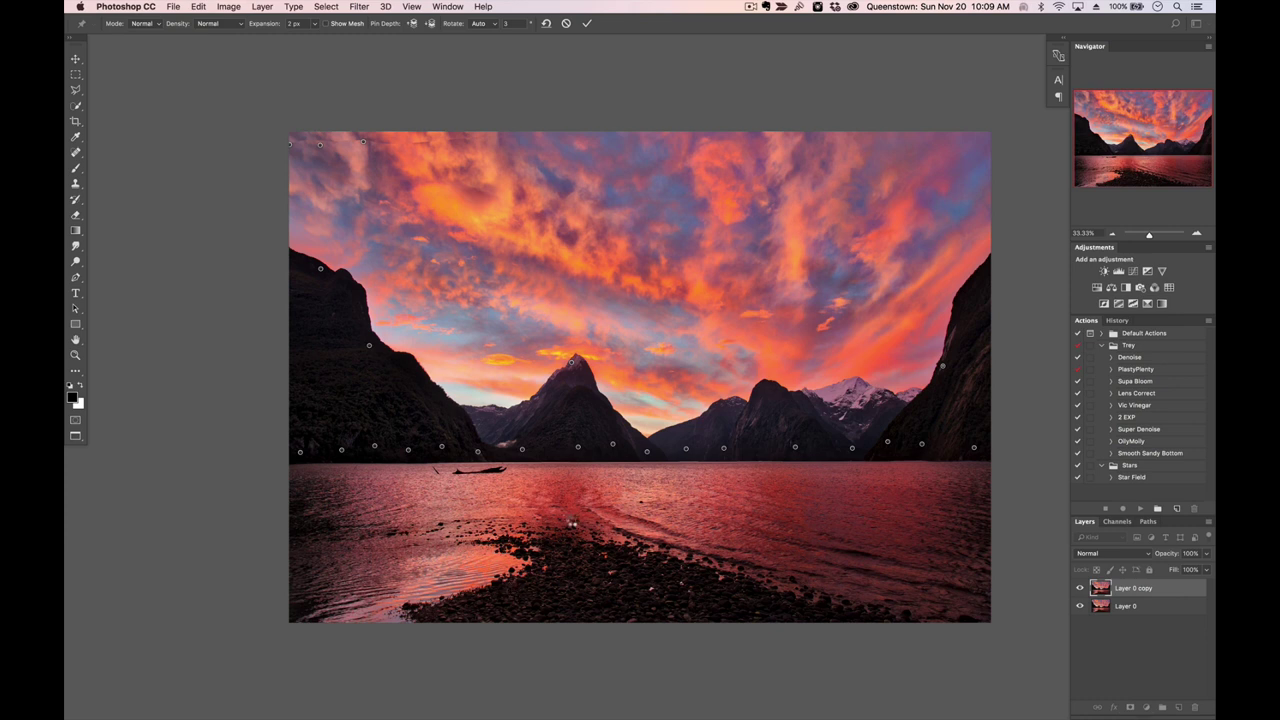
Commit the Puppet Warp and switch to the Crop tool to begin cropping
key(Return)
key(c)
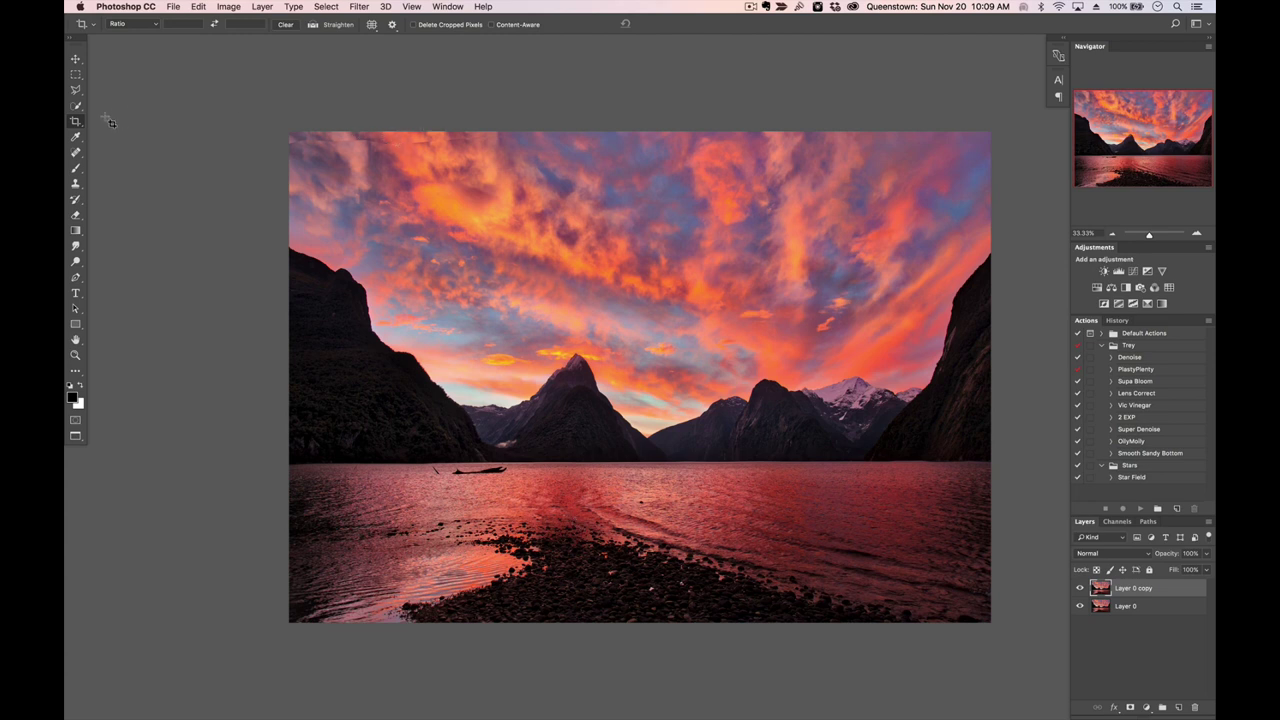
click(72, 123)
Draw a crop box inside the warped photo, nudge its left edge inward, and commit it
drag(643, 130, 643, 137)
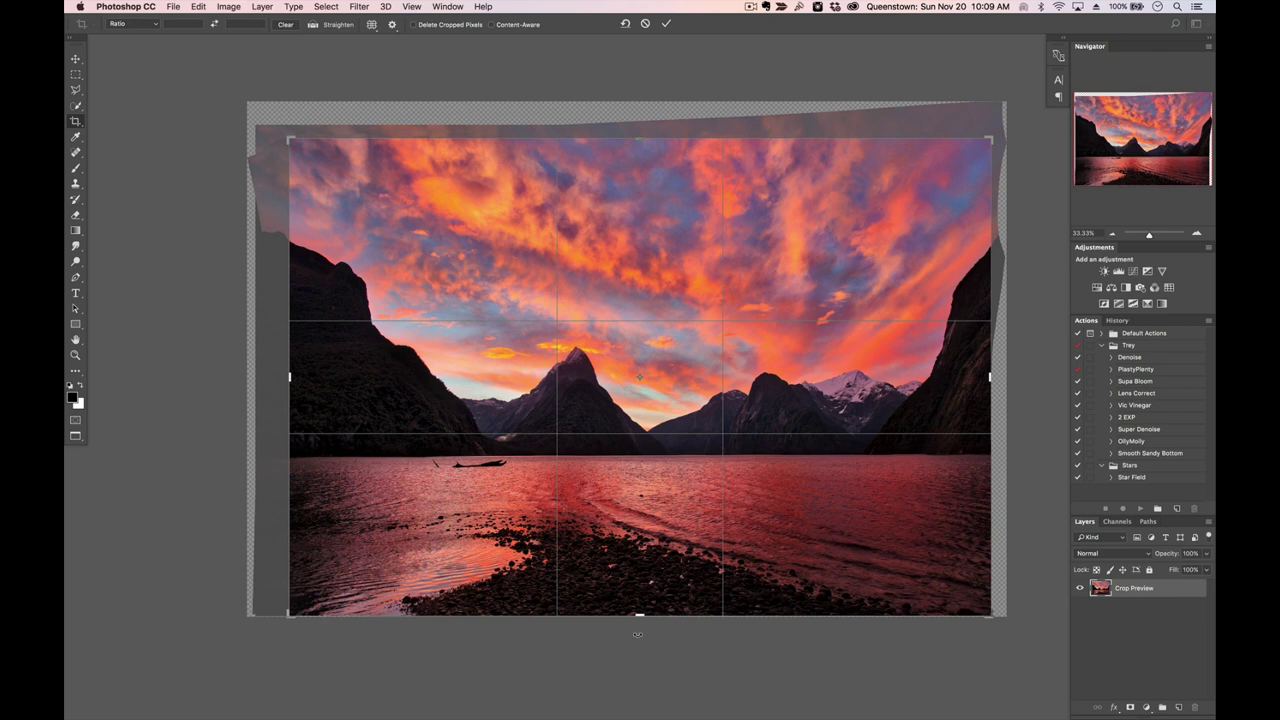
key(Return)
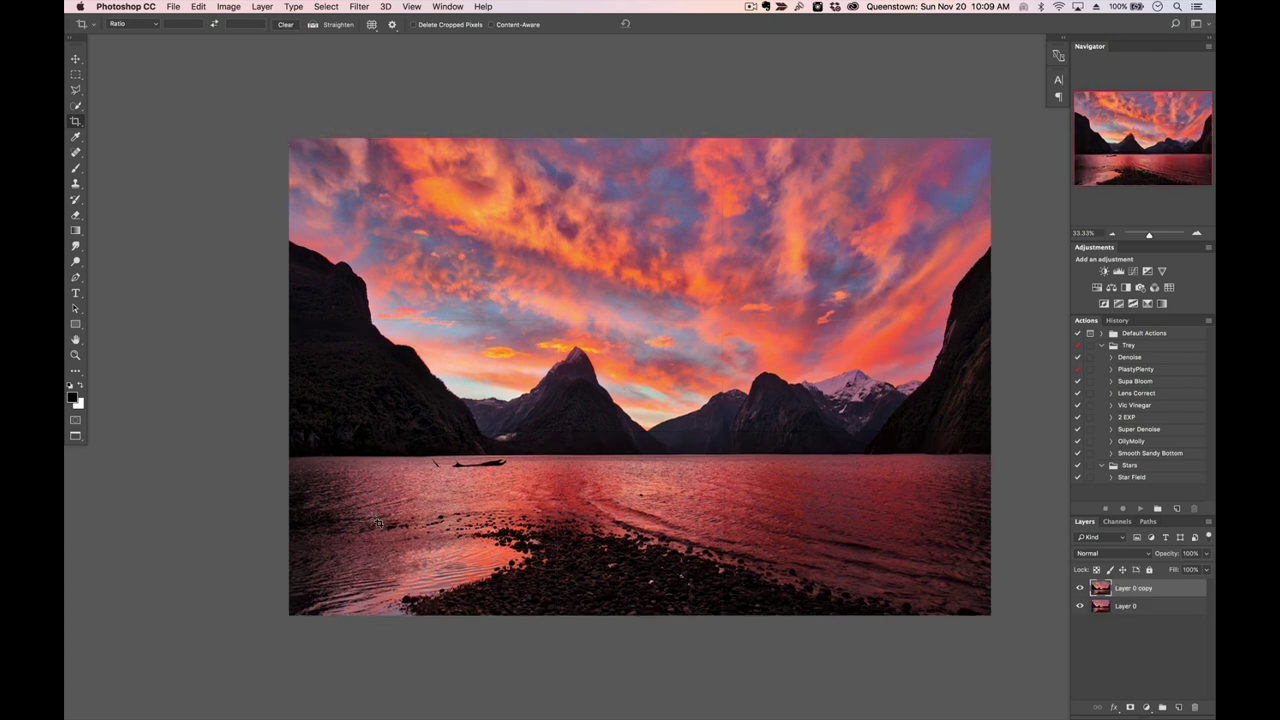
drag(275, 123, 1020, 638)
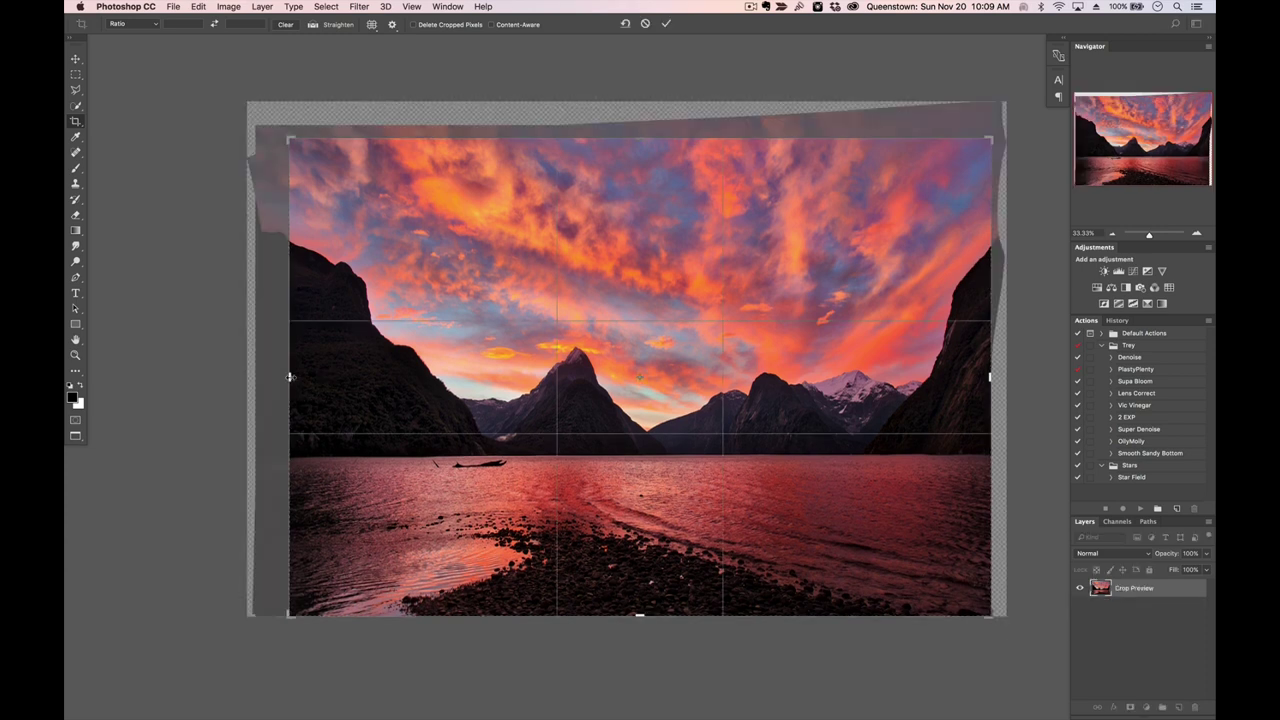
drag(289, 377, 295, 377)
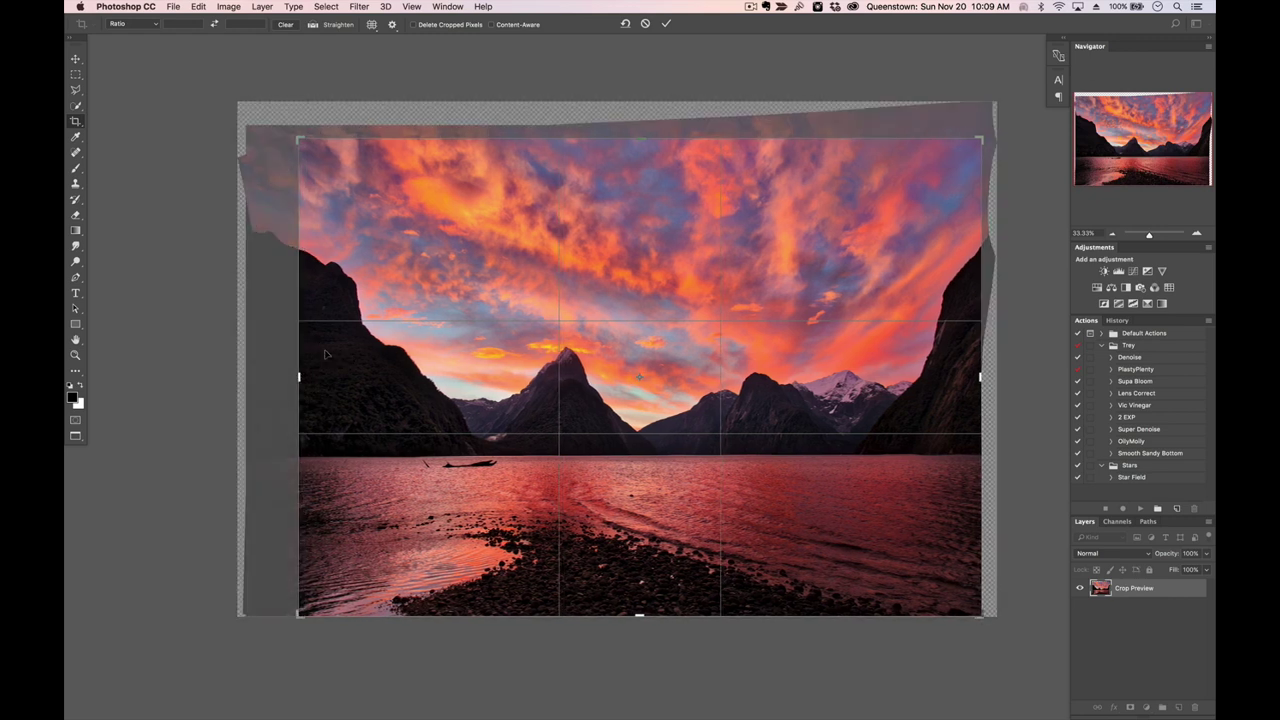
key(Return)
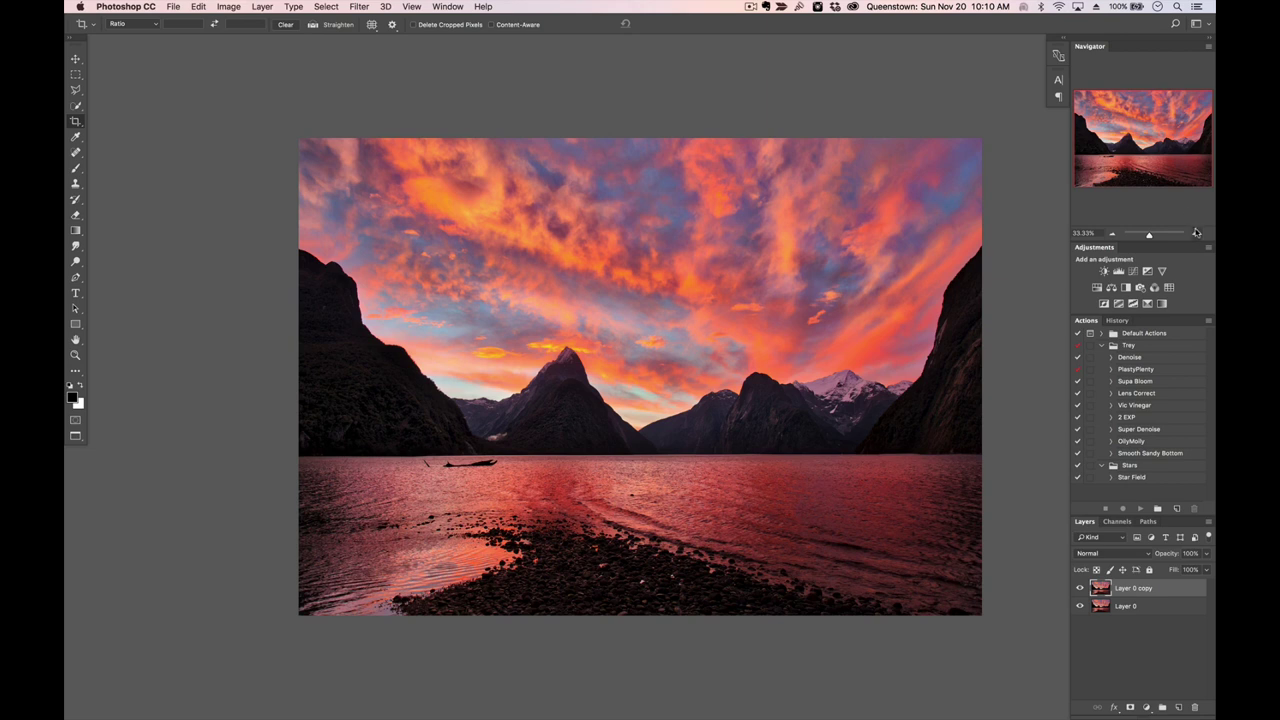
click(1198, 234)
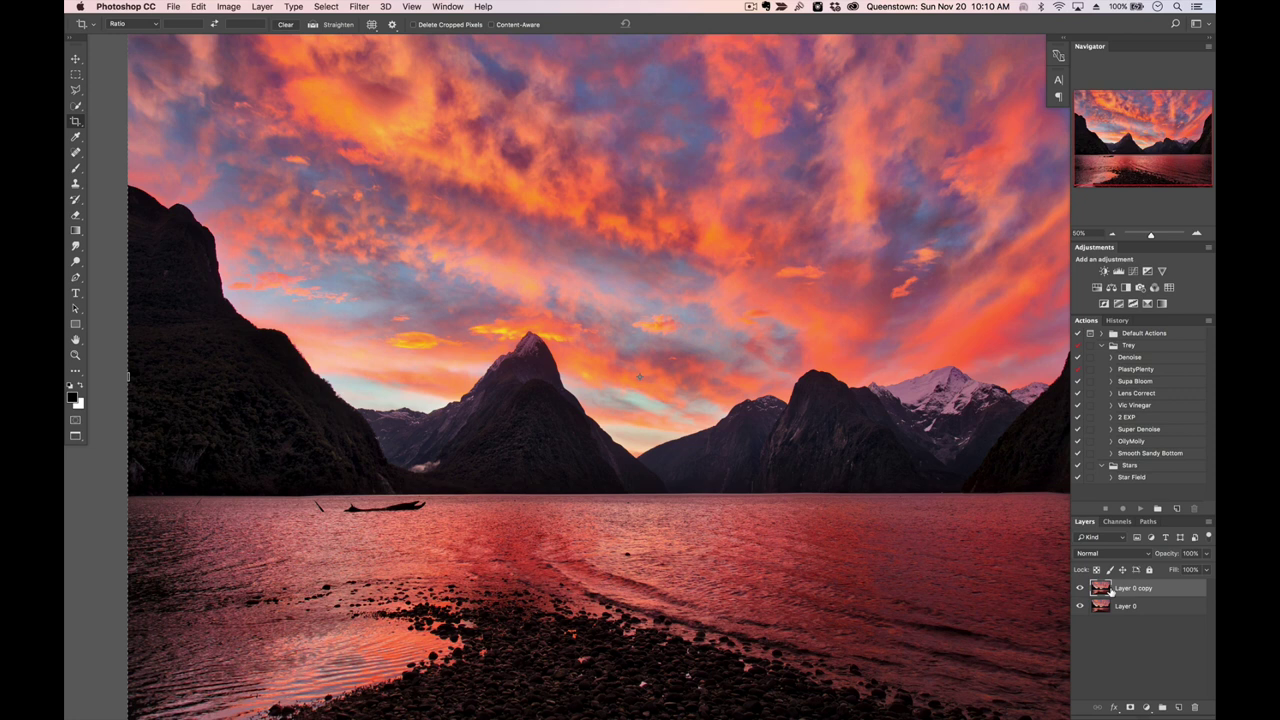
key(Tab)
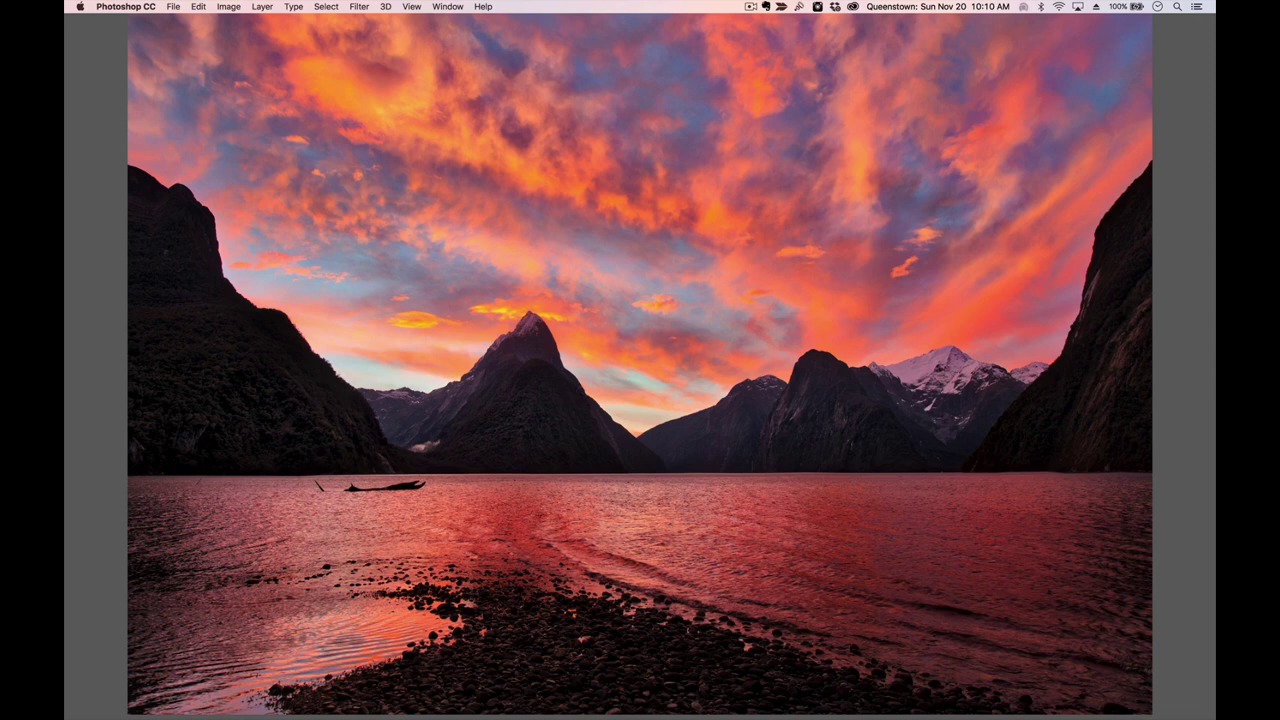
key(Tab)
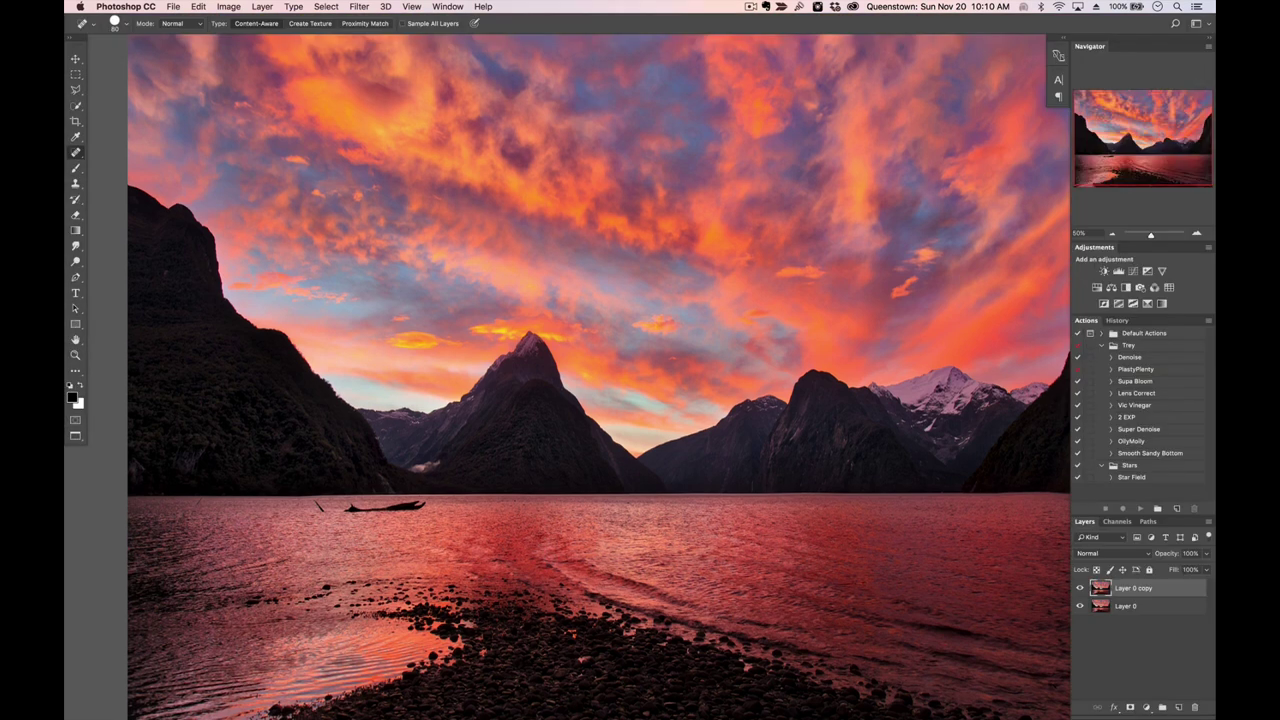
Delete Layer 0 and save a JPEG copy, accepting Quality 12 (Maximum)
click(1175, 609)
key(Delete)
key(super+shift+s)
click(544, 404)
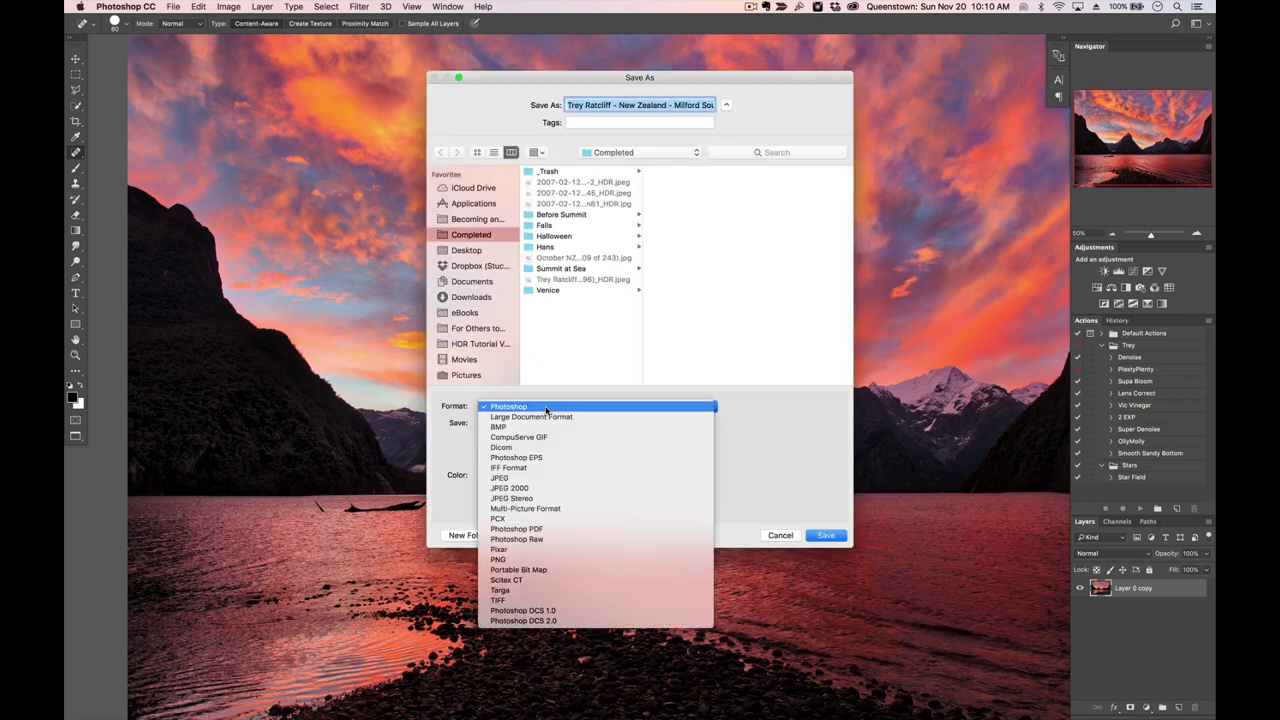
click(548, 480)
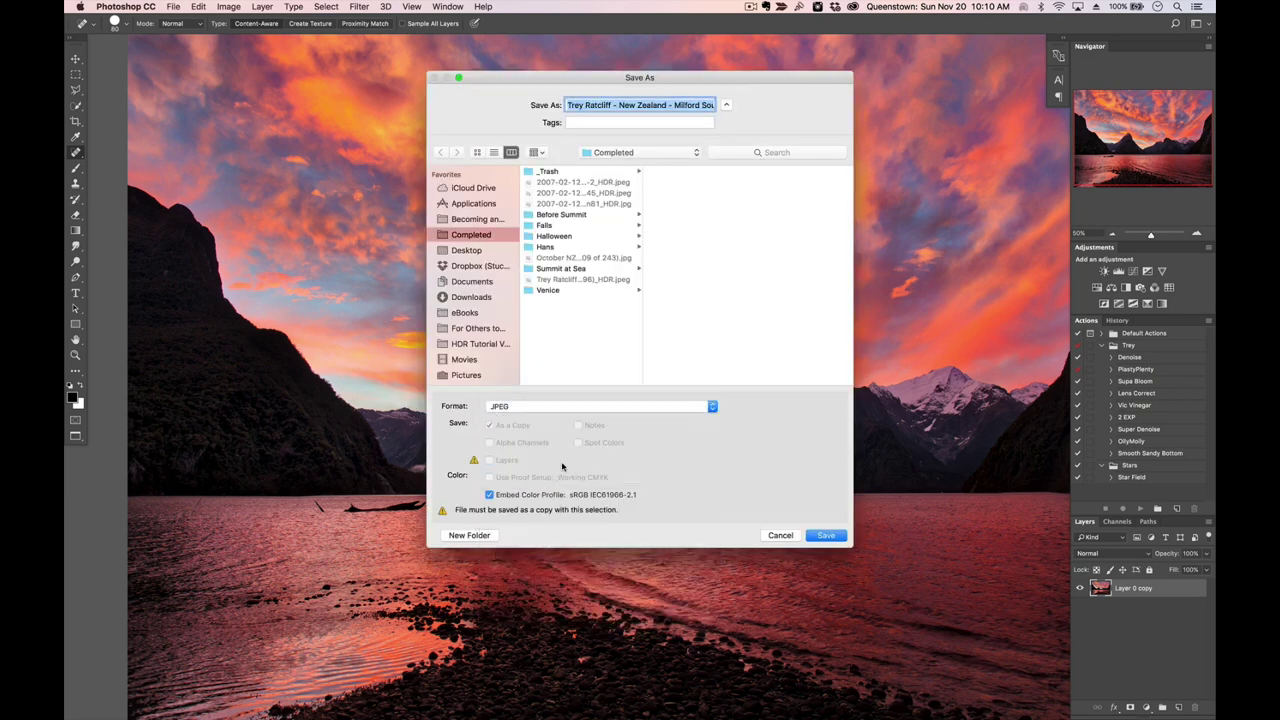
click(826, 535)
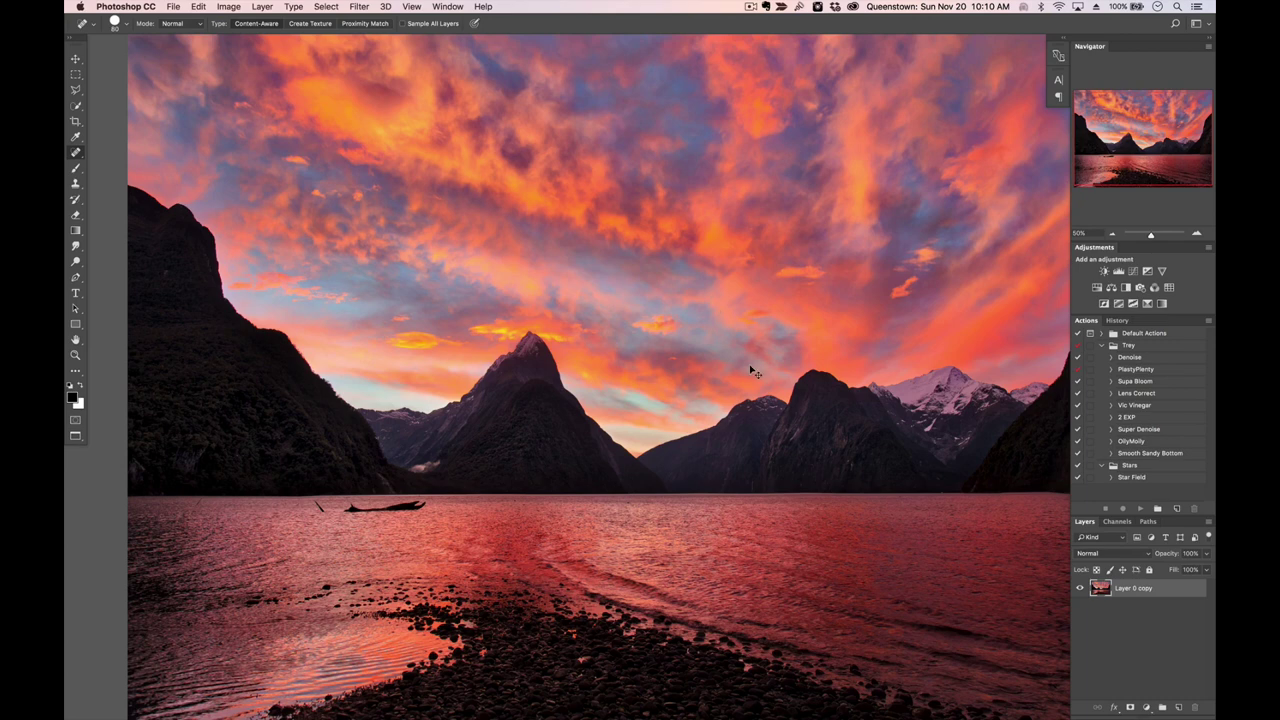
Switch to Adobe Bridge and open the Aurora Me favorite folder
key(super+Tab)
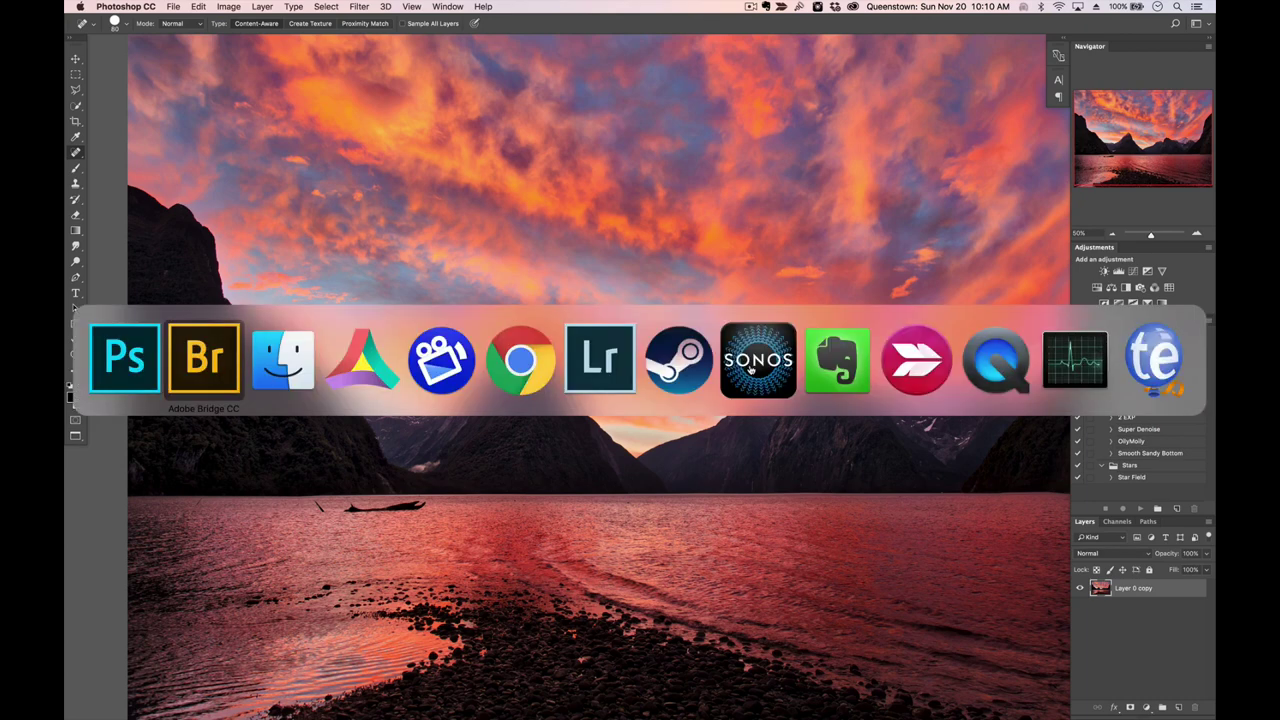
key(super+Tab)
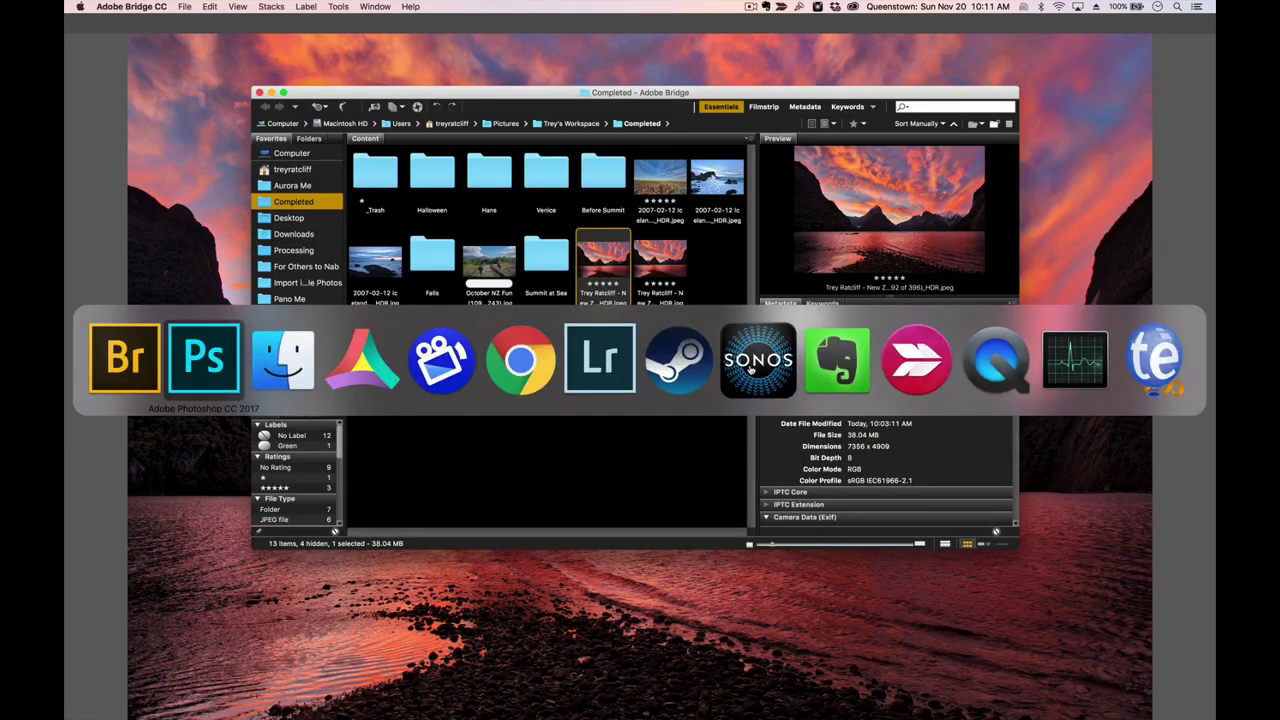
key(super+Tab)
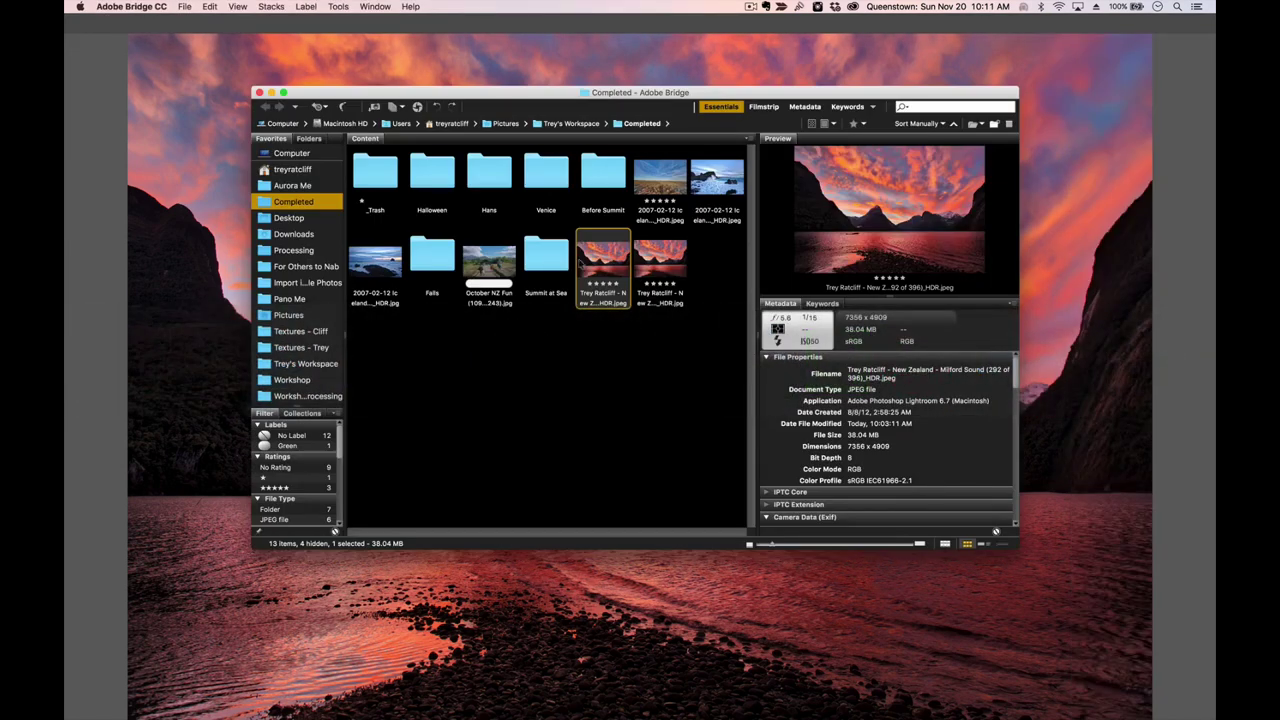
click(308, 190)
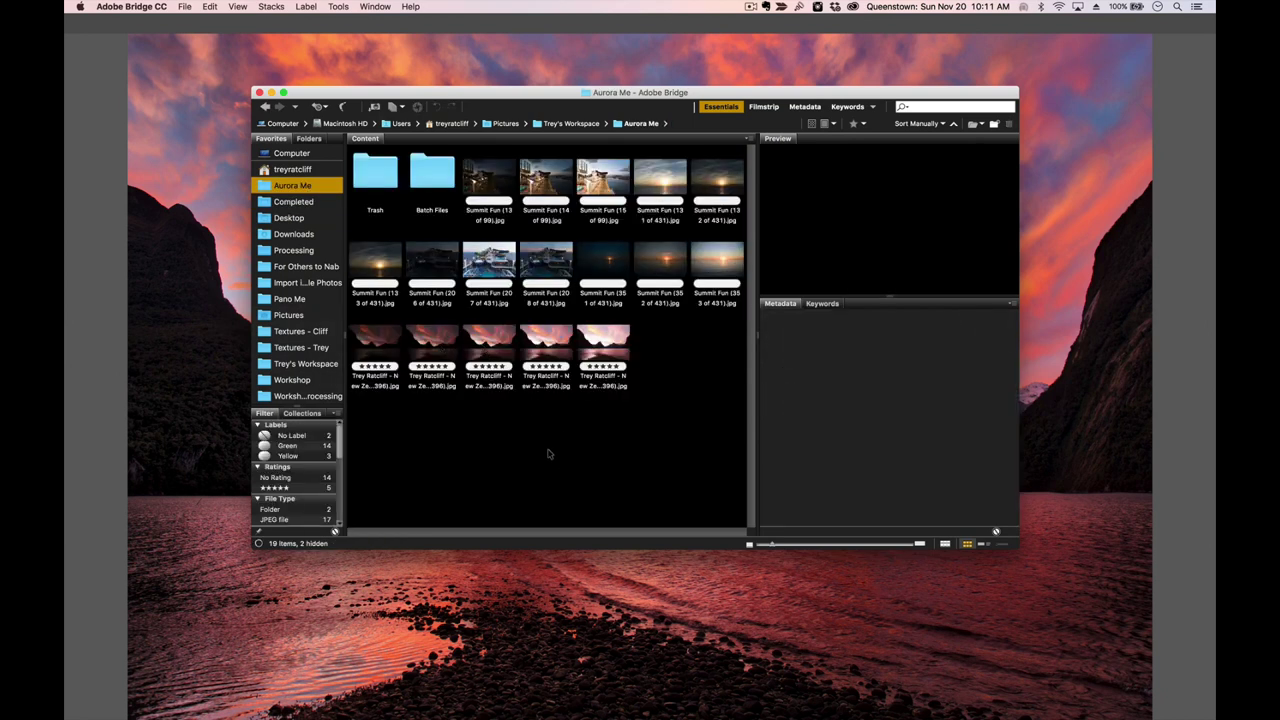
Preview the finished Milford Sound HDR JPEG with its file details
click(489, 345)
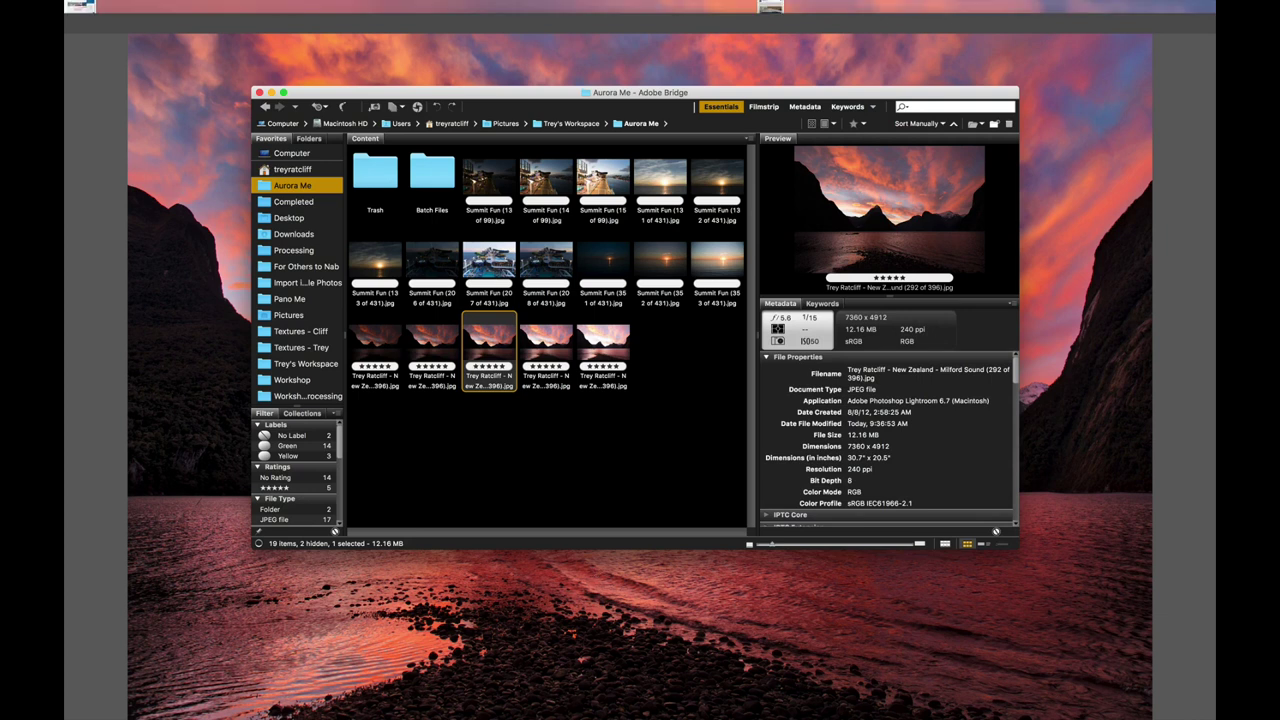
click(596, 573)
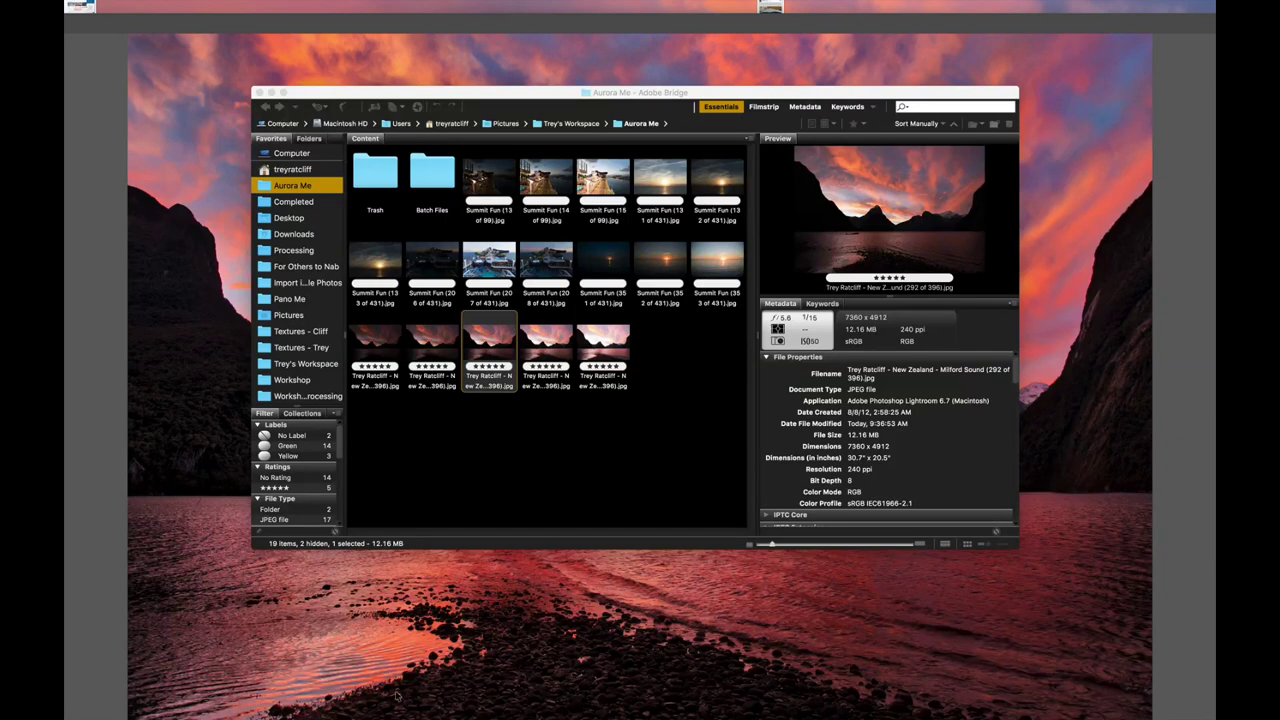
key(super+Tab)
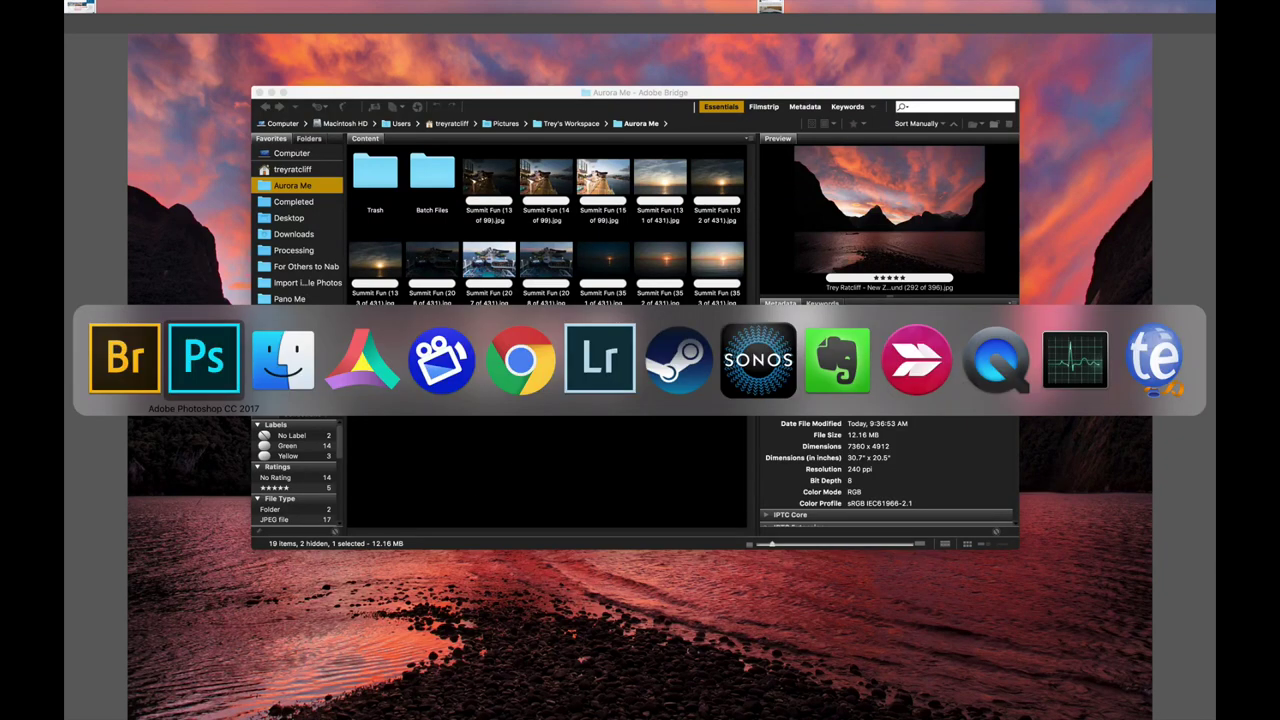
key(super+Tab)
key(super+Tab)
key(super+Tab)
key(super+Tab)
key(super+Tab)
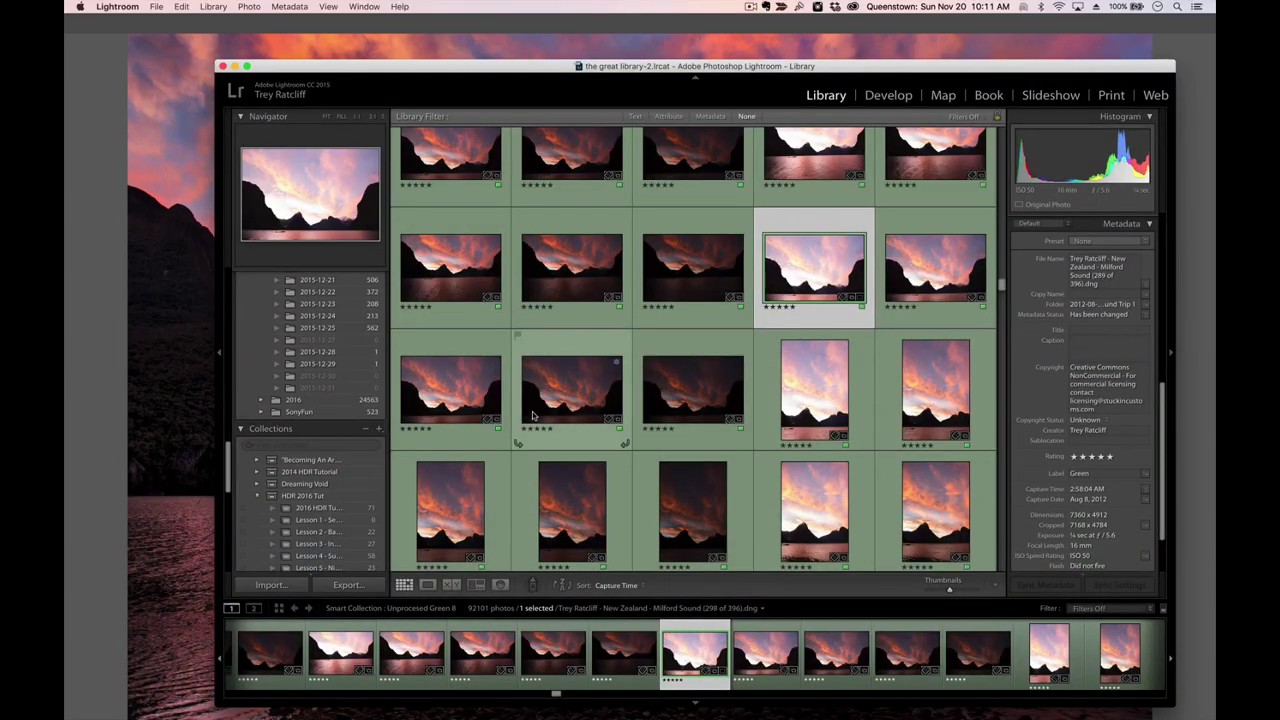
Undo the stray blue label toggle and multi-photo selection in the Lightroom Library grid
key(super+z)
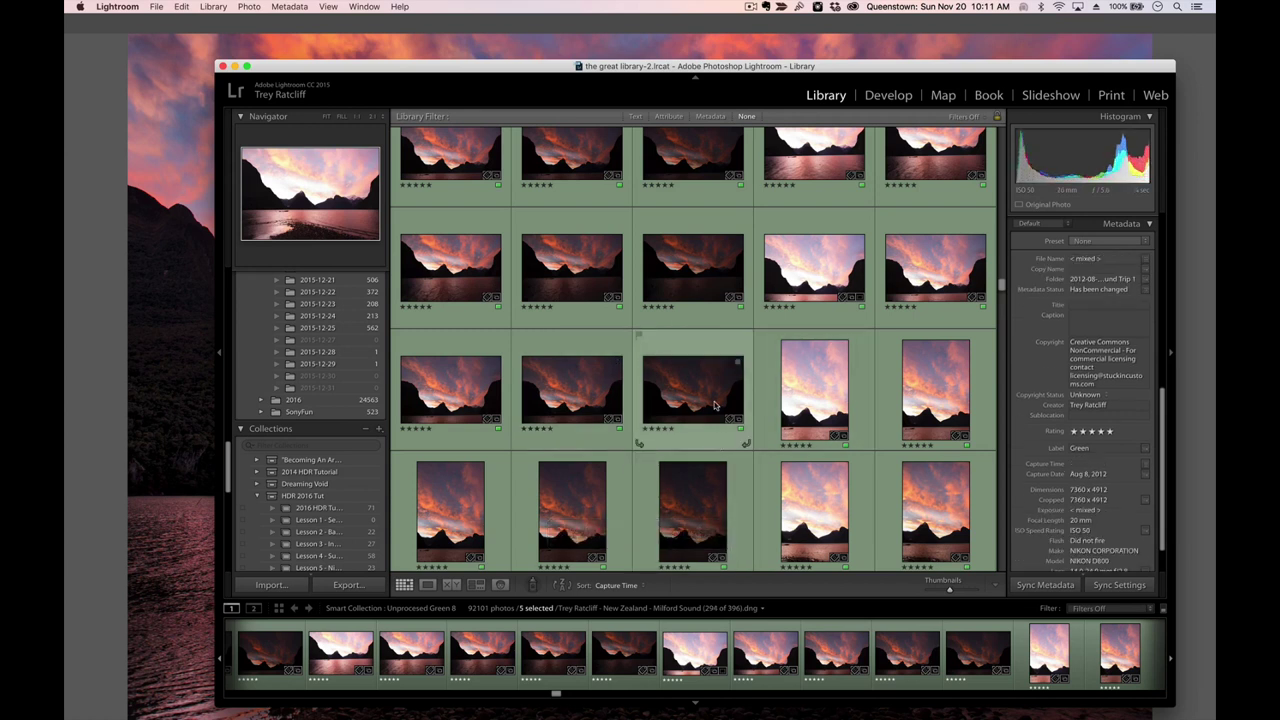
key(super+z)
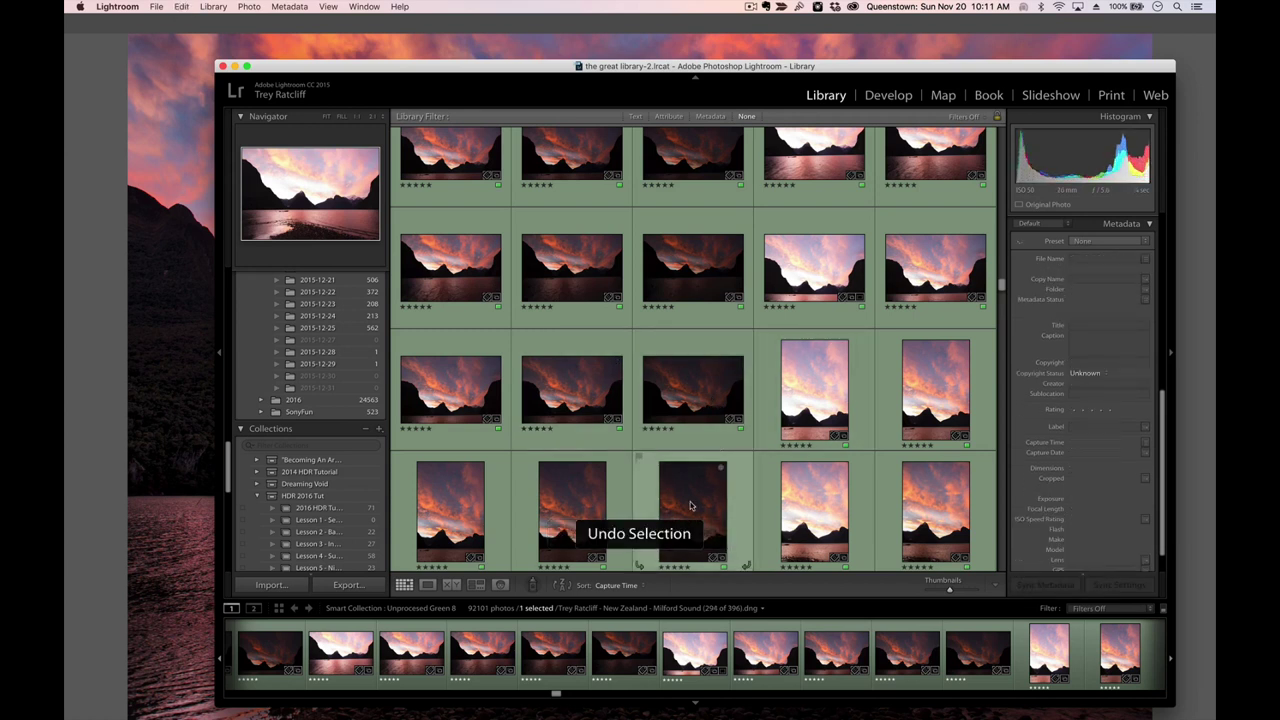
scroll(730, 407, down, 8)
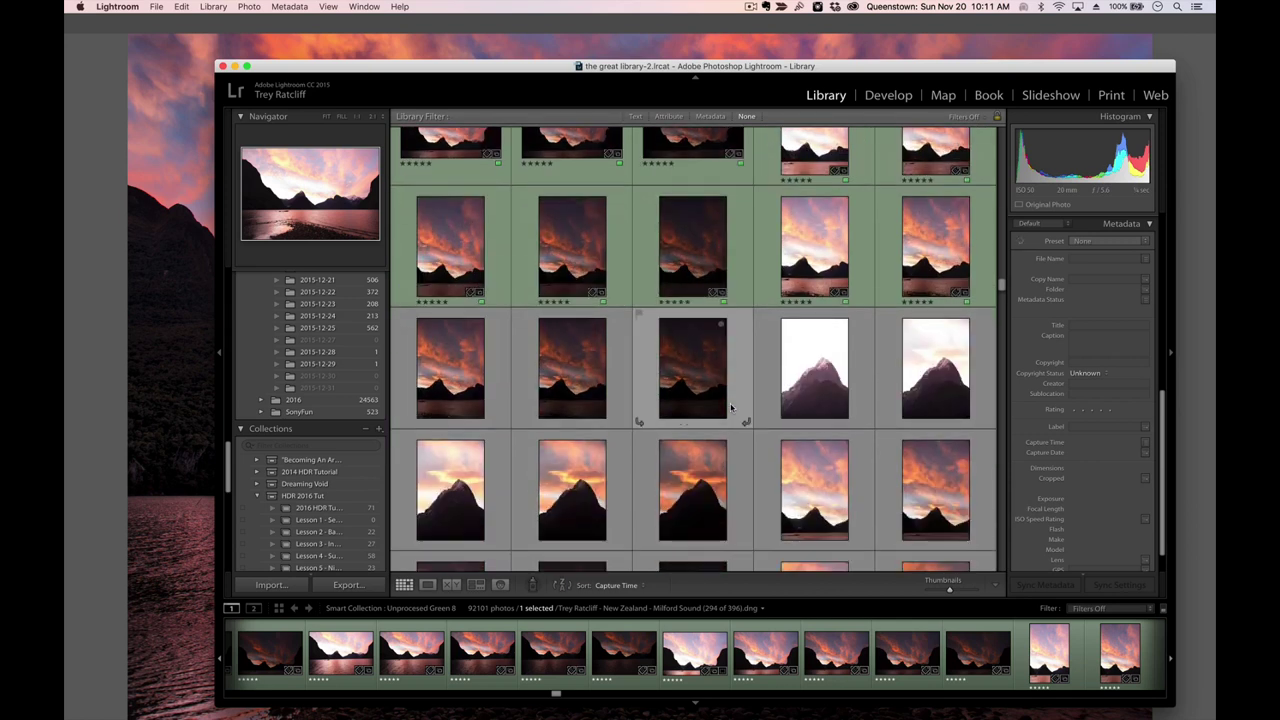
scroll(730, 407, up, 5)
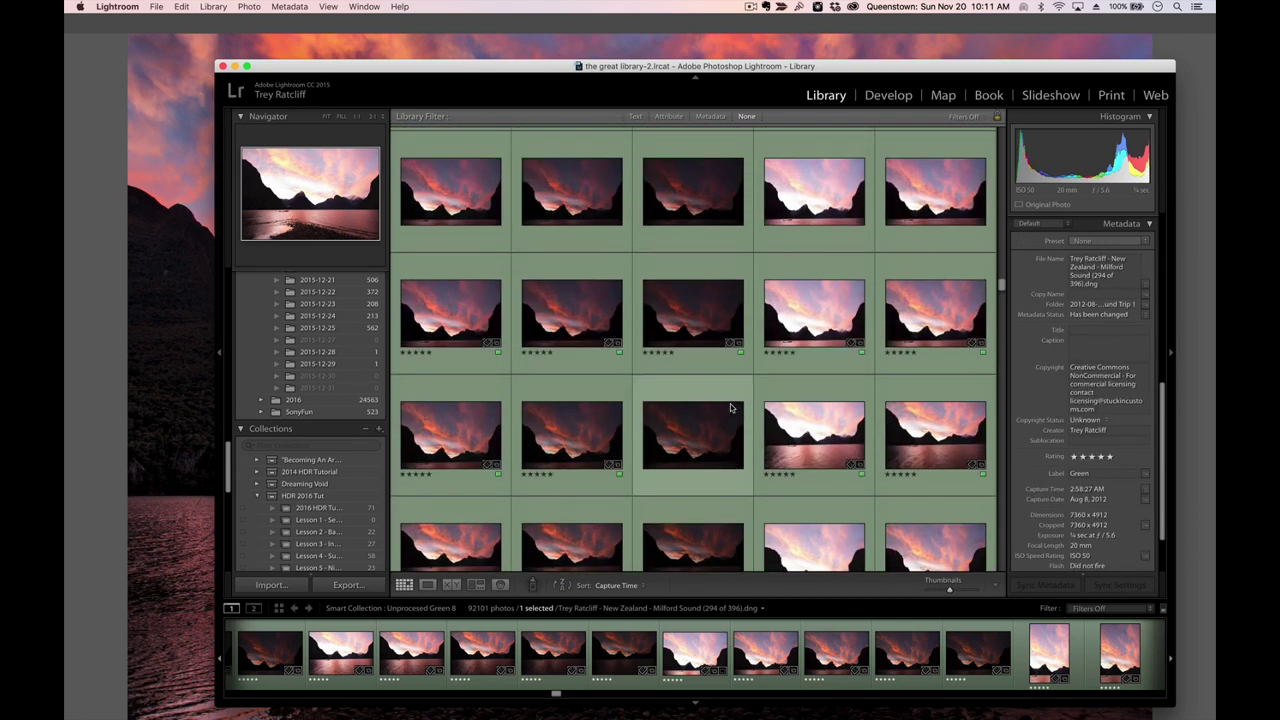
scroll(700, 440, down, 1)
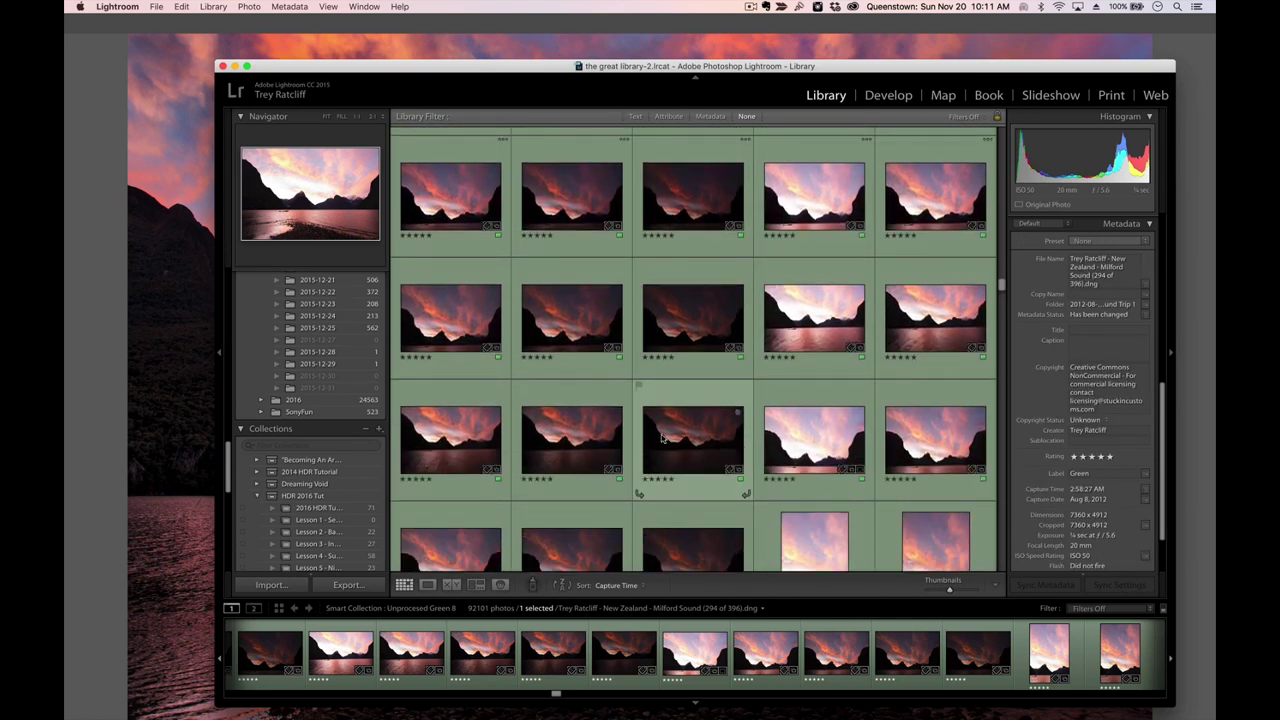
key(super+z)
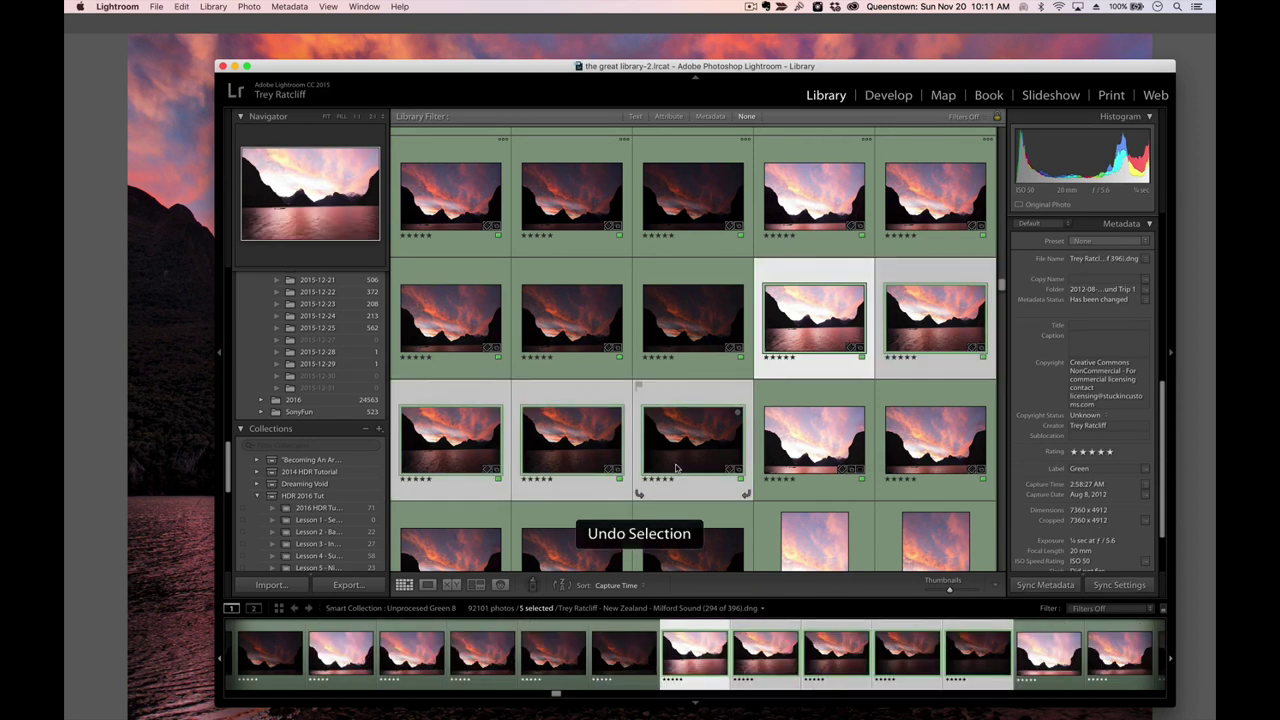
key(super+z)
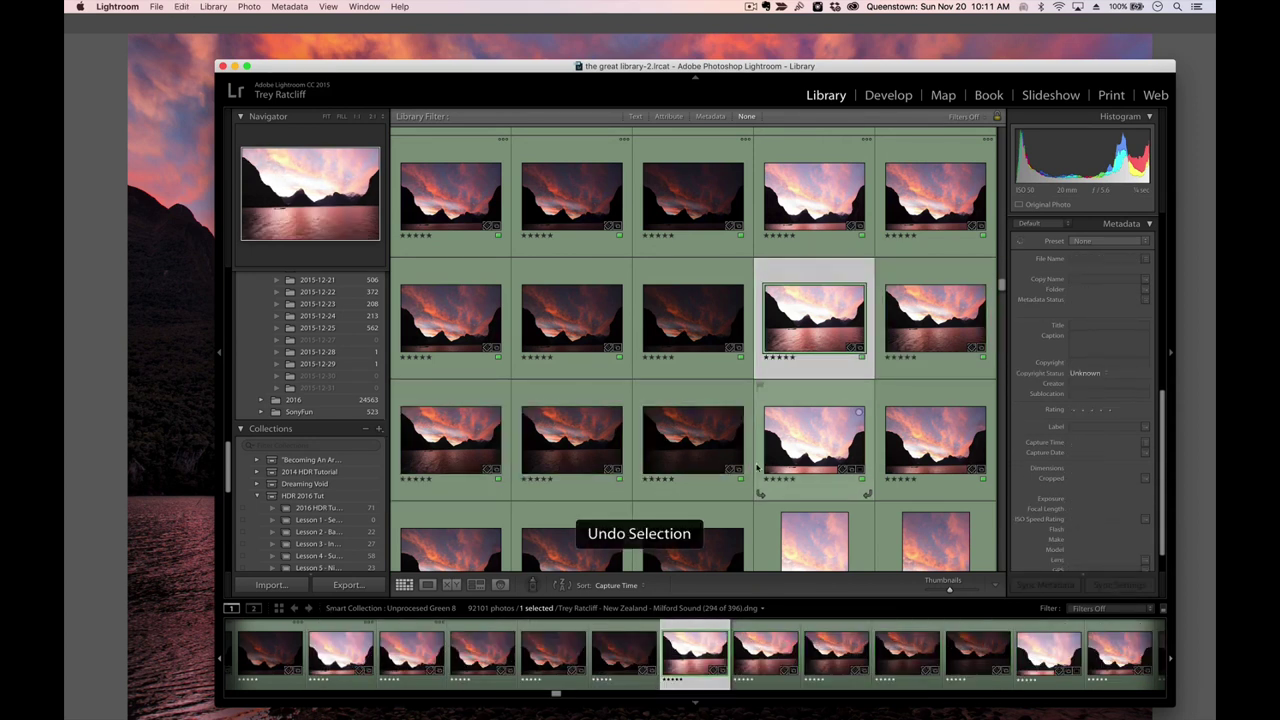
Undo back to photo 291 of 396 and select the original wide Milford Sound exposure
scroll(657, 437, down, 5)
key(super+z)
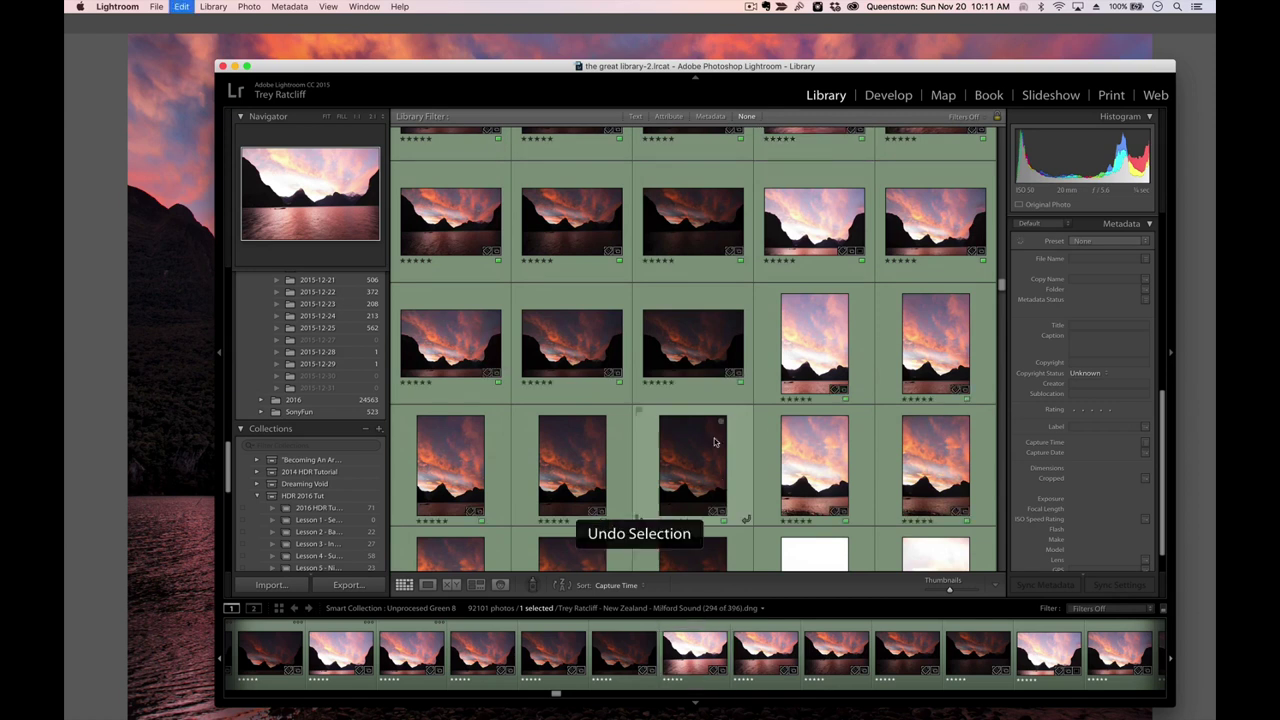
scroll(718, 423, up, 3)
key(super+z)
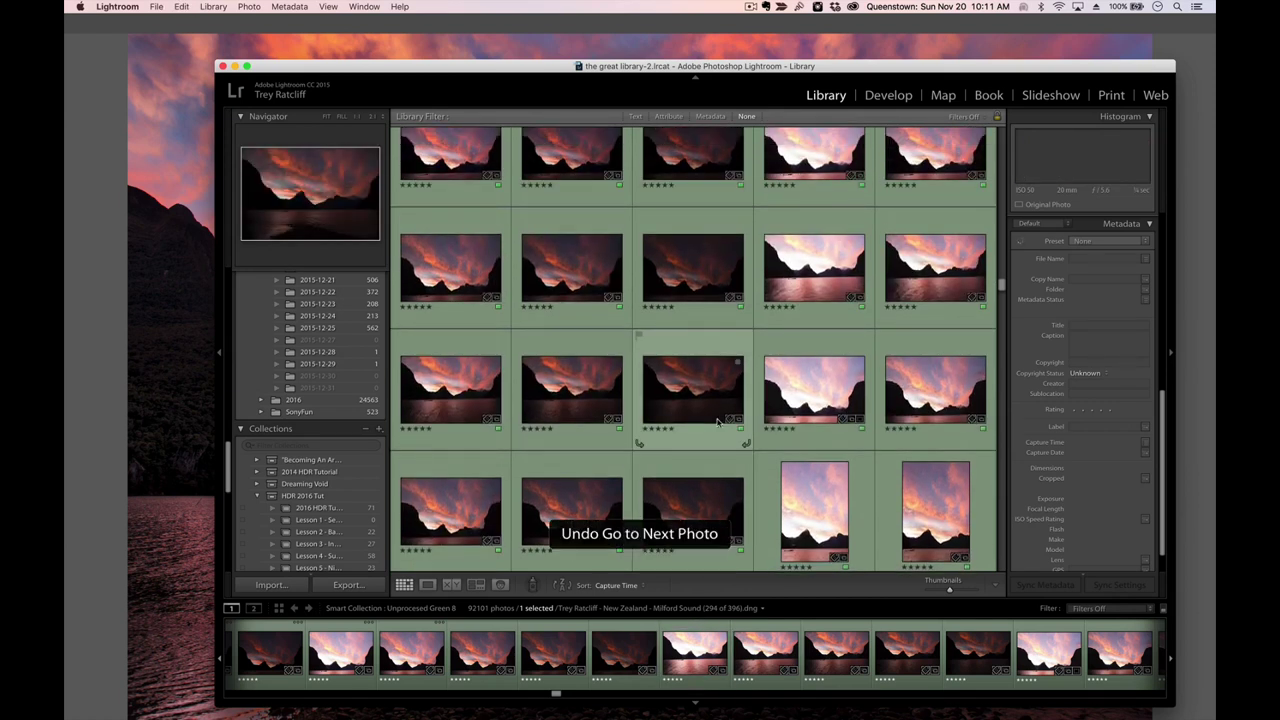
key(super+z)
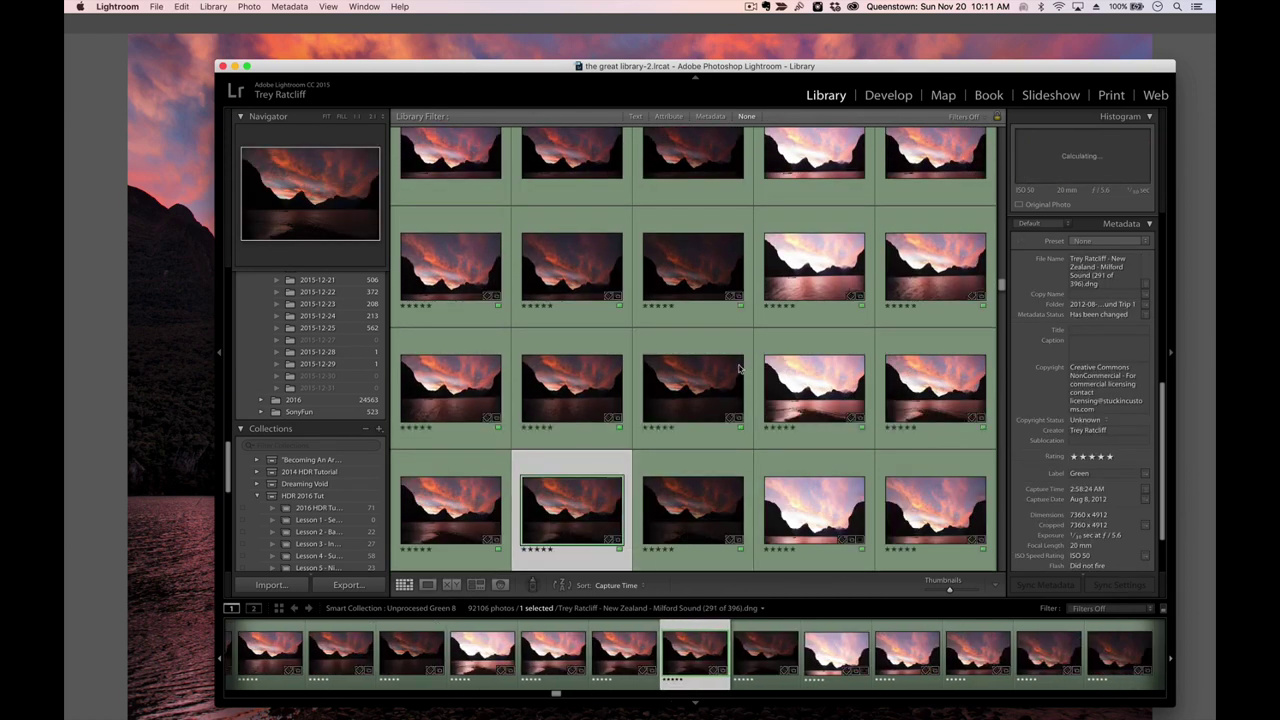
click(762, 436)
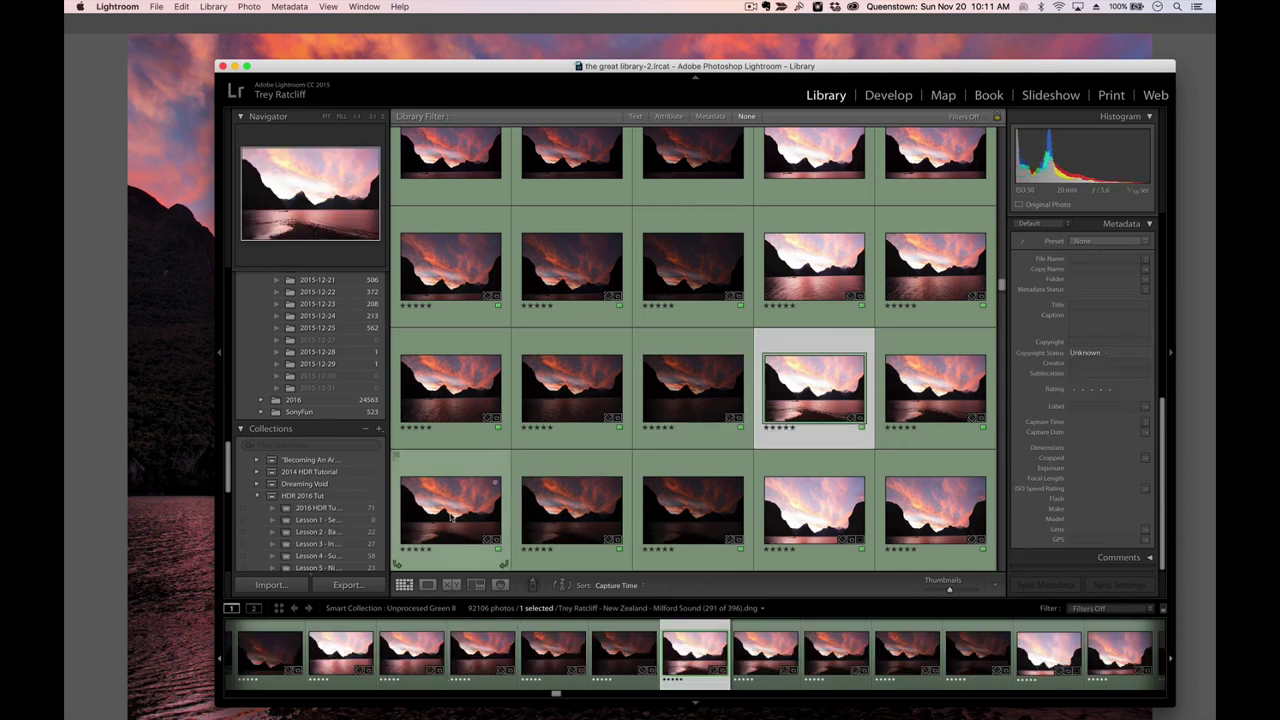
Show photo 292 of 396 in Loupe view, side panels hidden, with the window moved up-left
key(e)
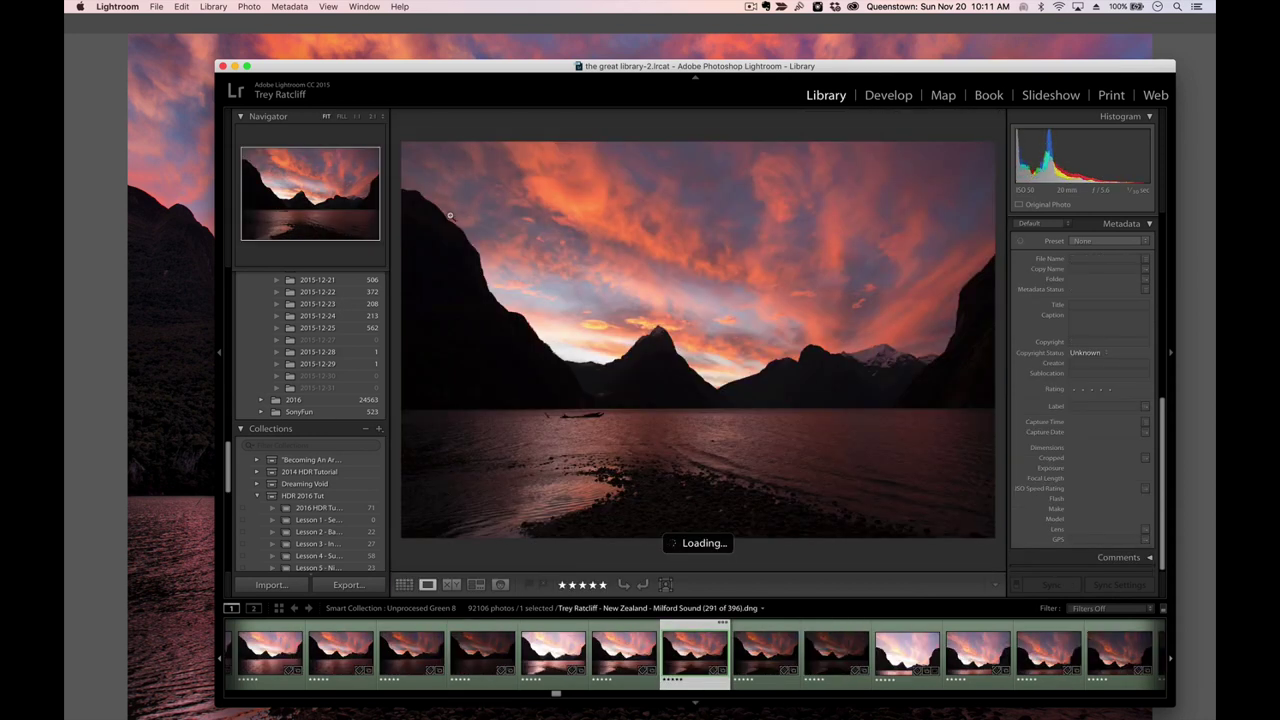
drag(413, 65, 329, 29)
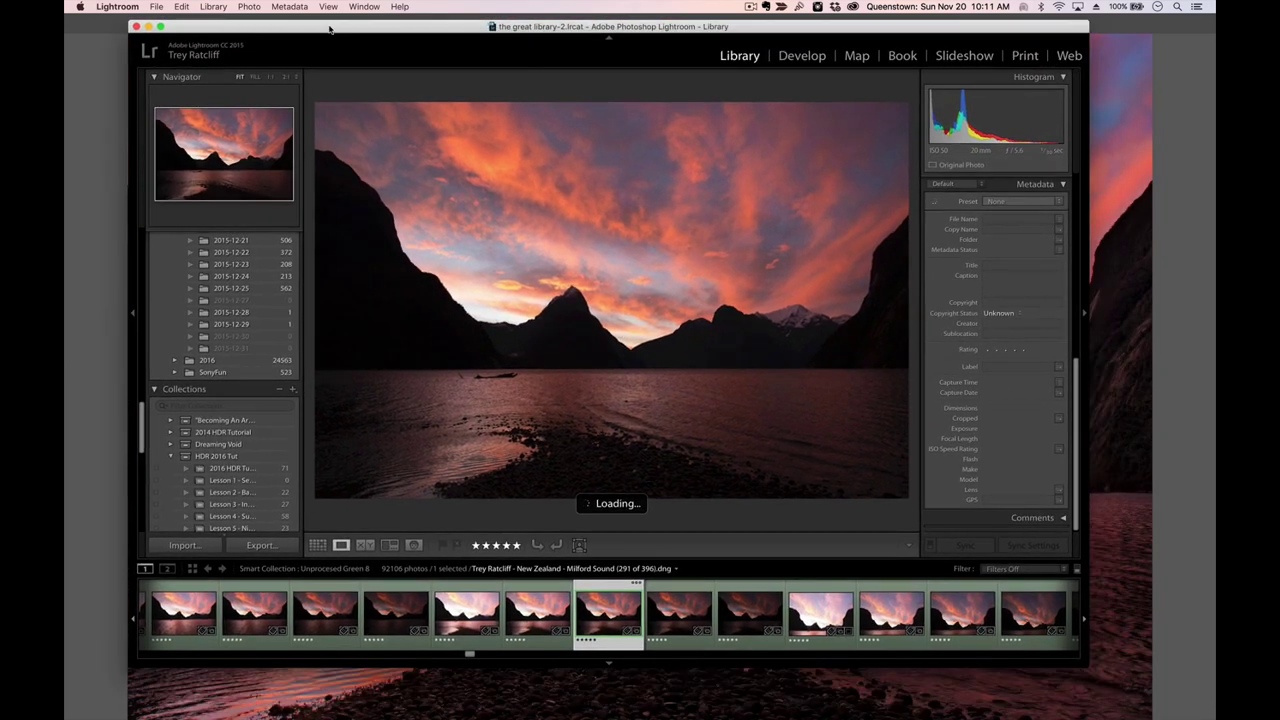
key(Right)
key(Tab)
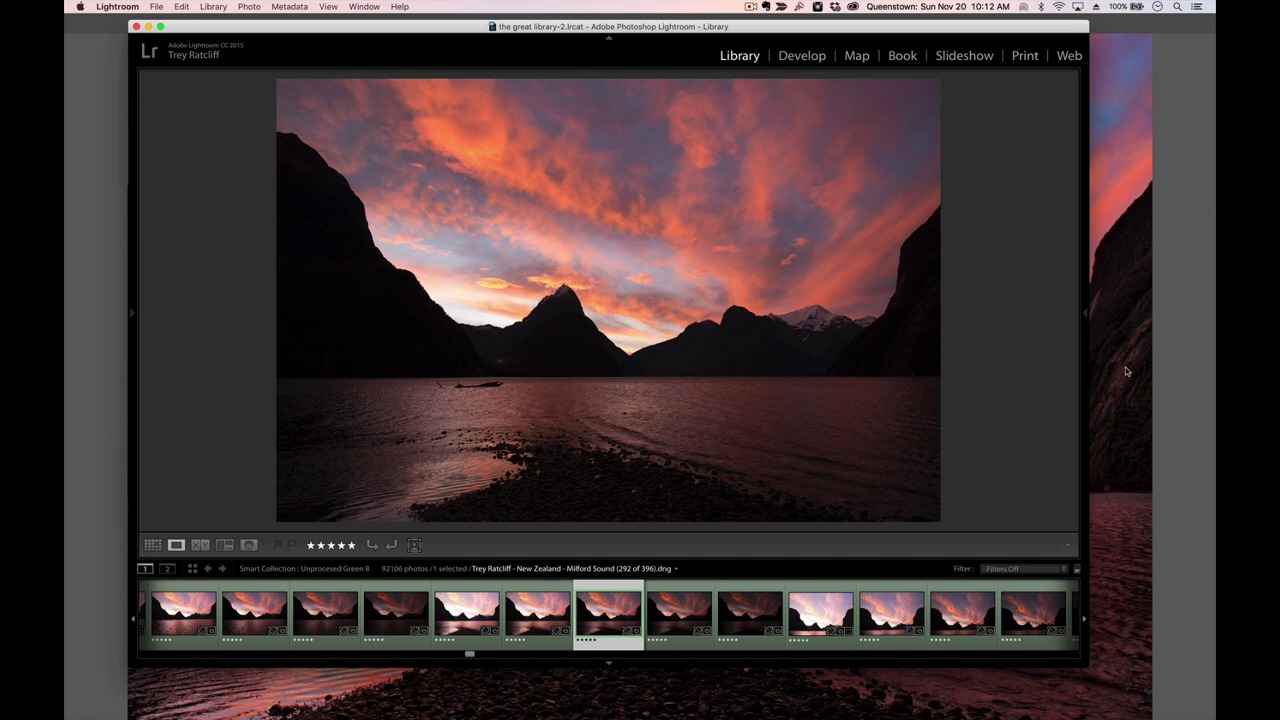
Bring Photoshop forward and hide all tools and panels so only the HDR sunset shows
click(1167, 387)
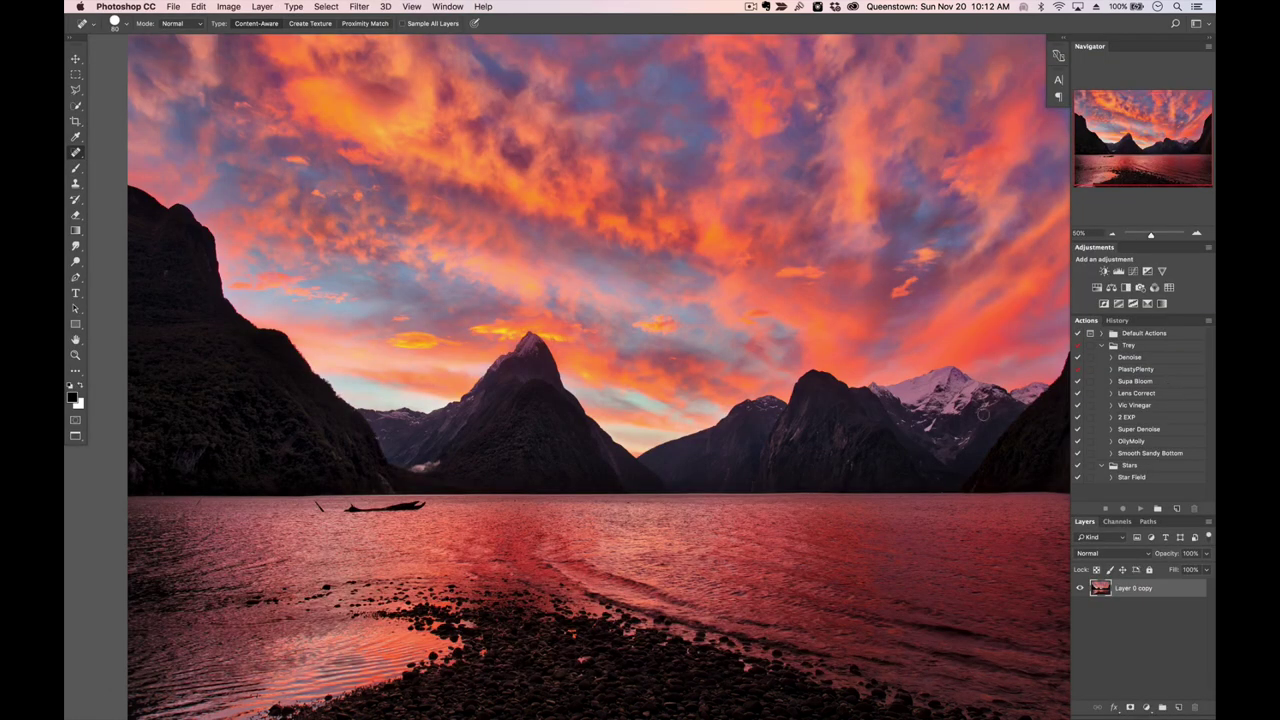
key(Tab)
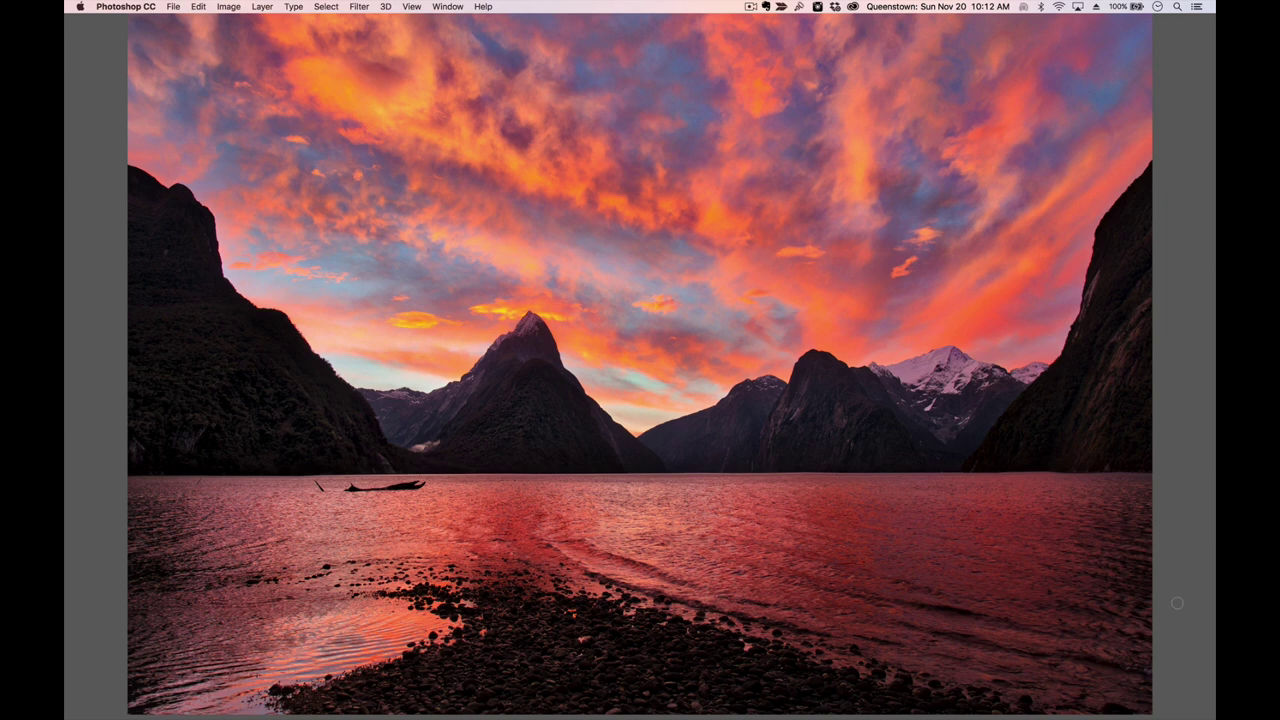